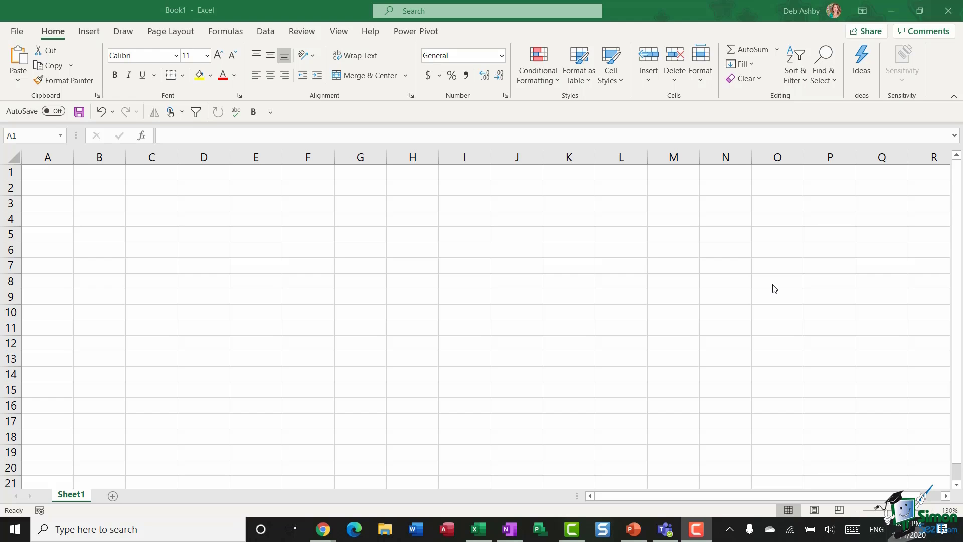
Browse the function library's category lists, including Logical, Text, Date & Time, Lookup & Reference and Math & Trig
left_click(225, 31)
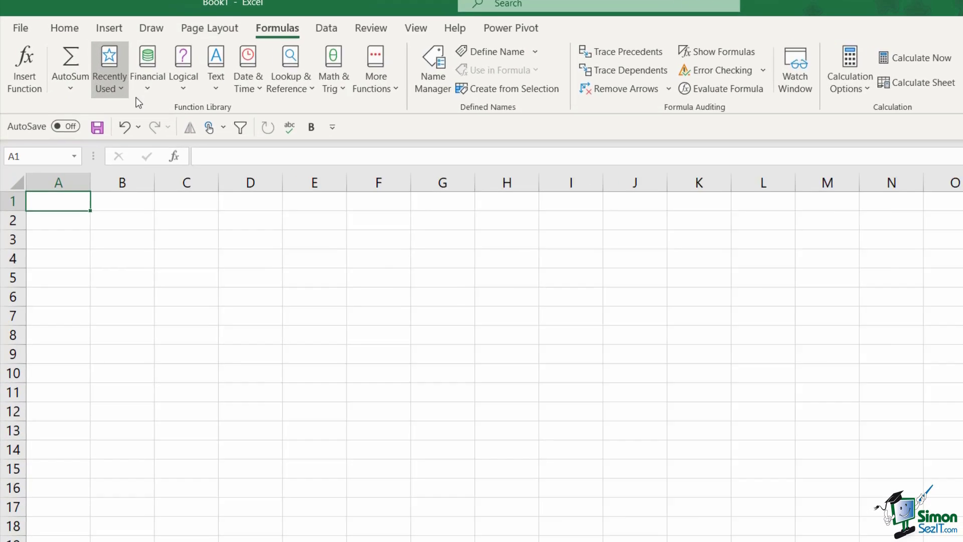
left_click(145, 90)
left_click(177, 93)
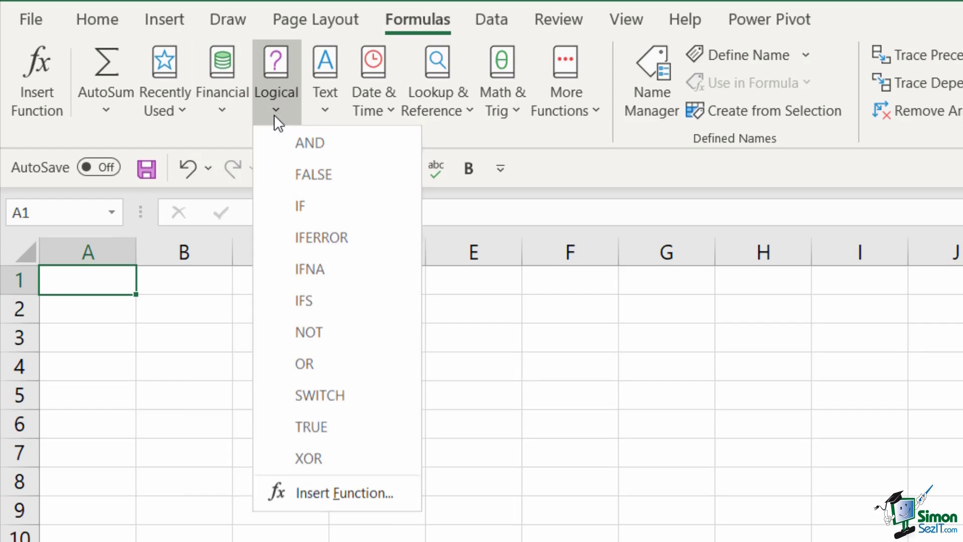
left_click(327, 115)
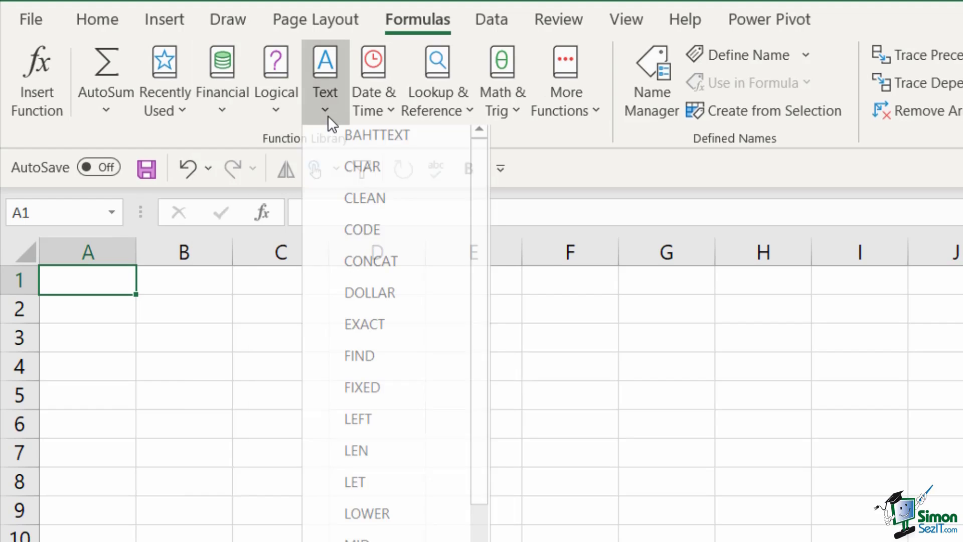
left_click(385, 117)
left_click(456, 117)
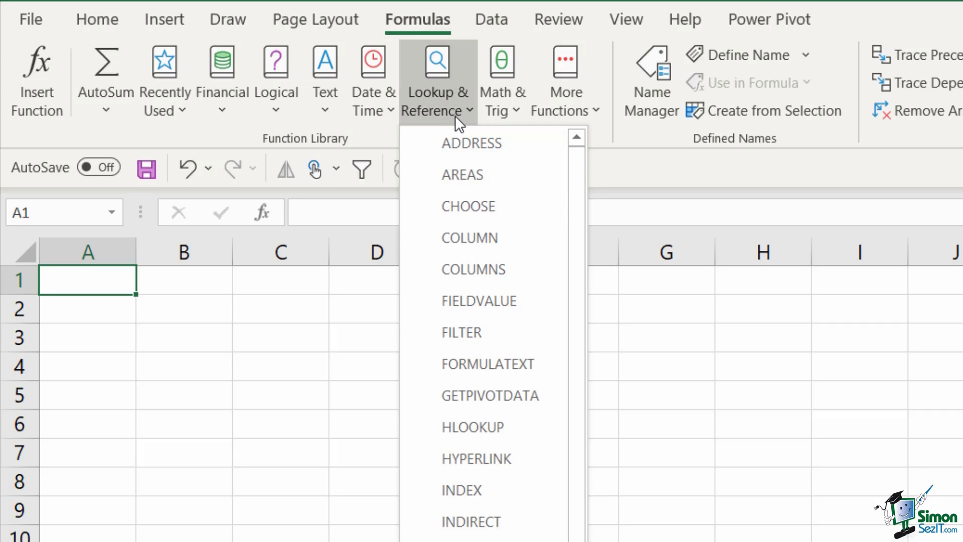
left_click(513, 114)
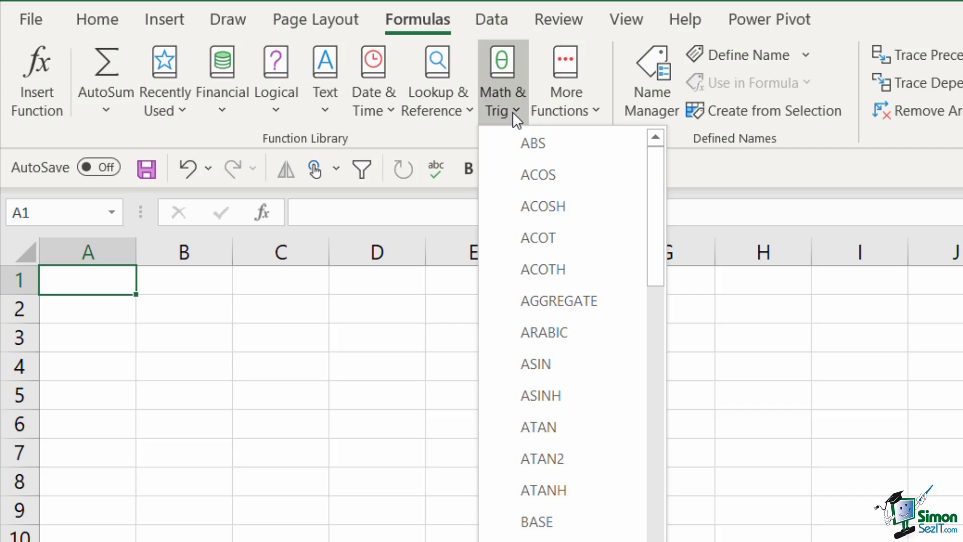
left_click(883, 187)
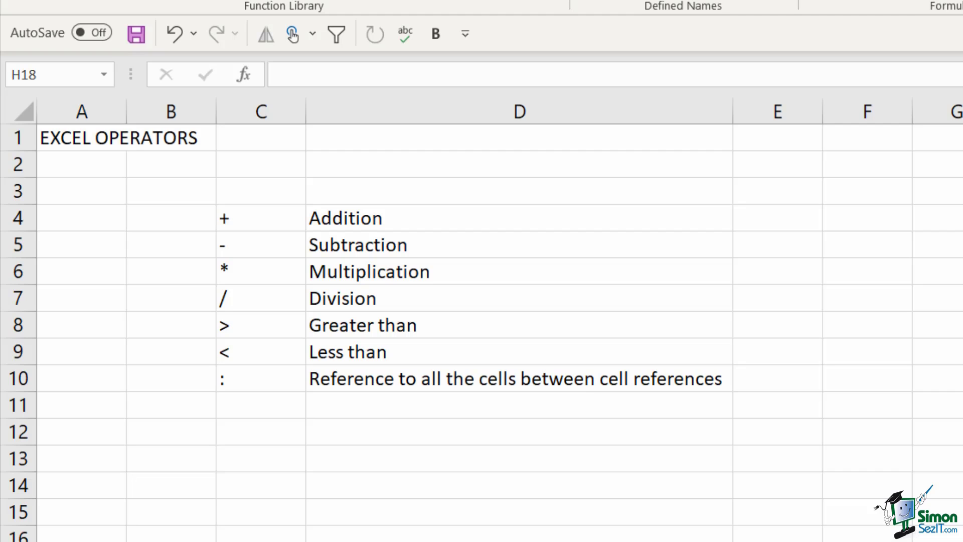
Enter the example formulas =10+5 in E4 beside Addition and =10-5 in E5 beside Subtraction
left_click(271, 224)
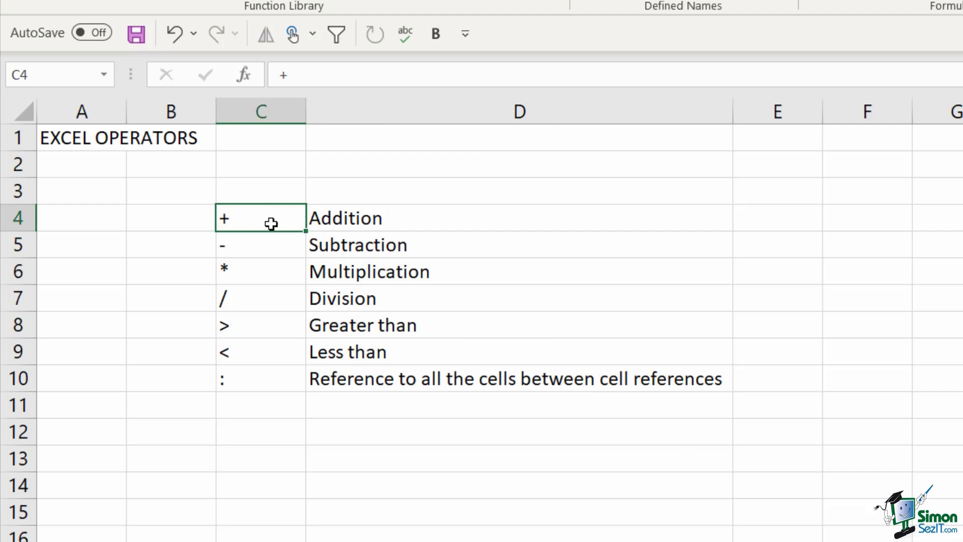
left_click(483, 230)
left_click(783, 220)
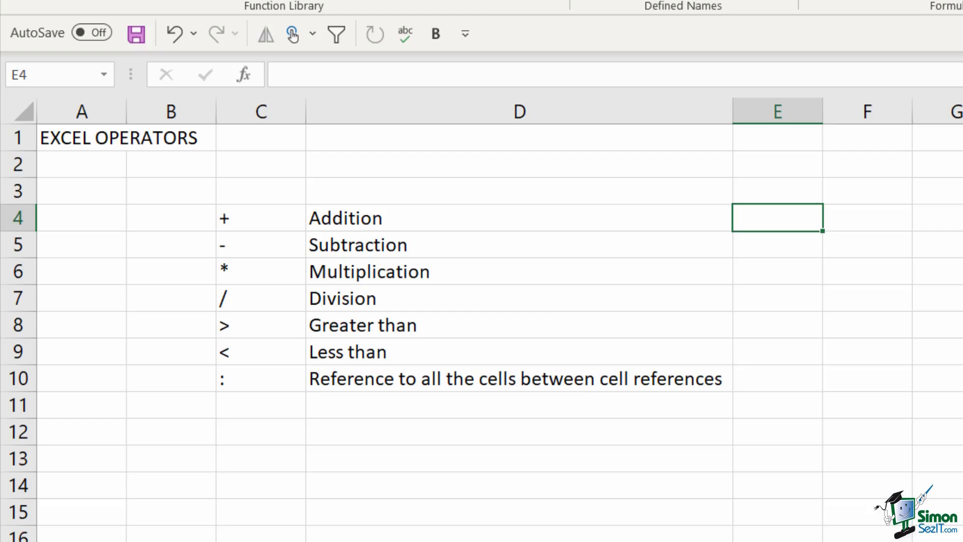
type("=")
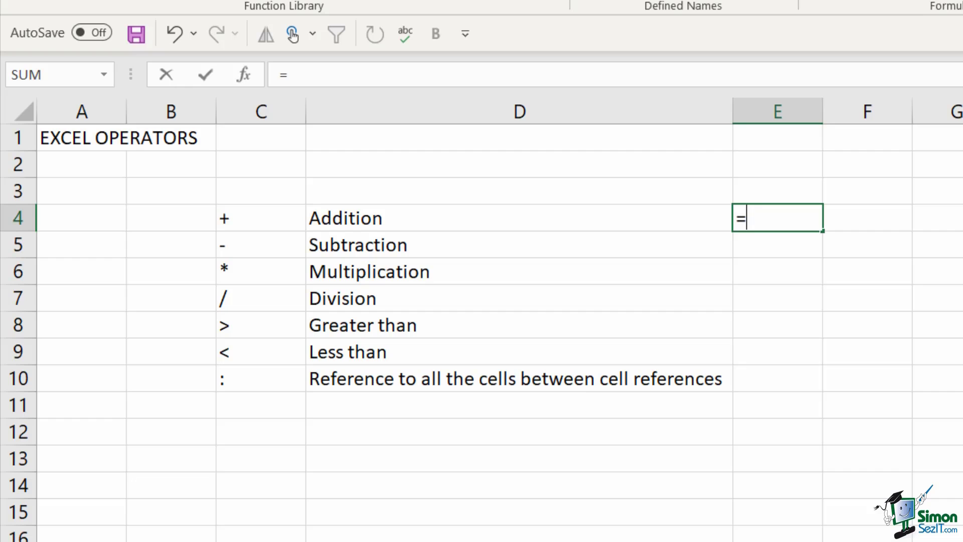
type("10+5")
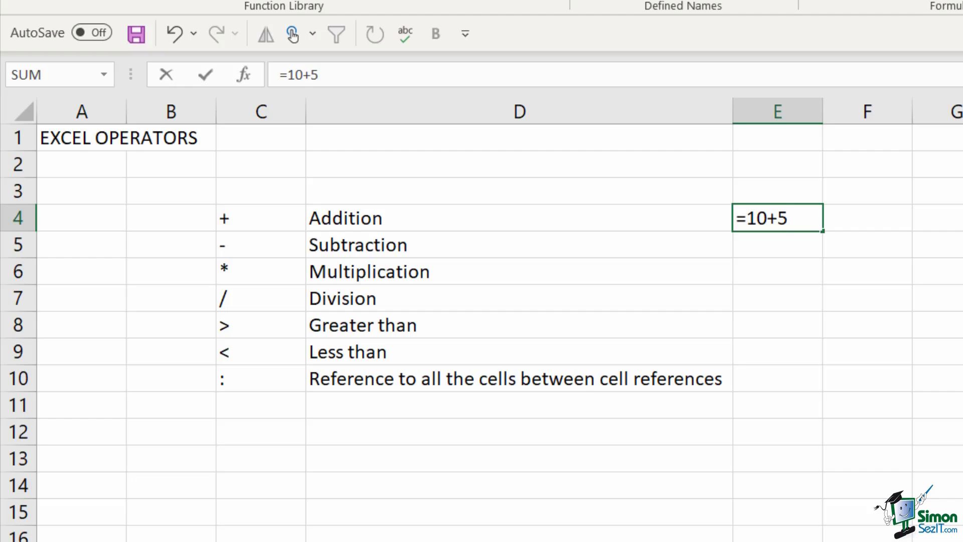
key("Return")
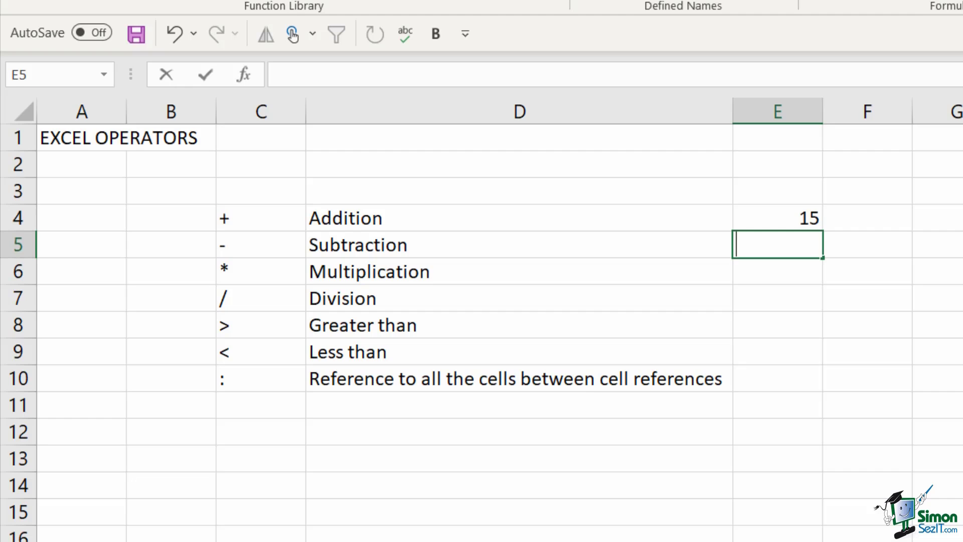
type("=10-5")
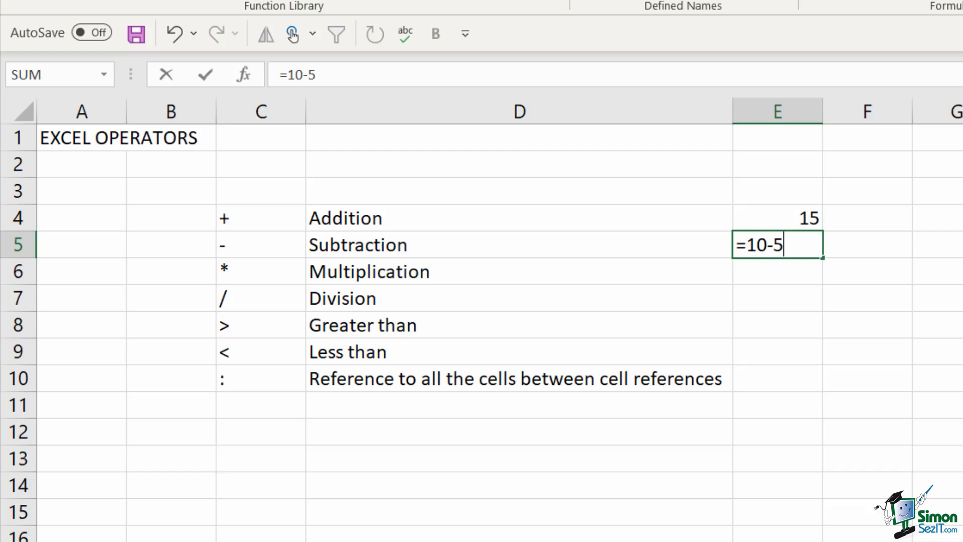
key("Return")
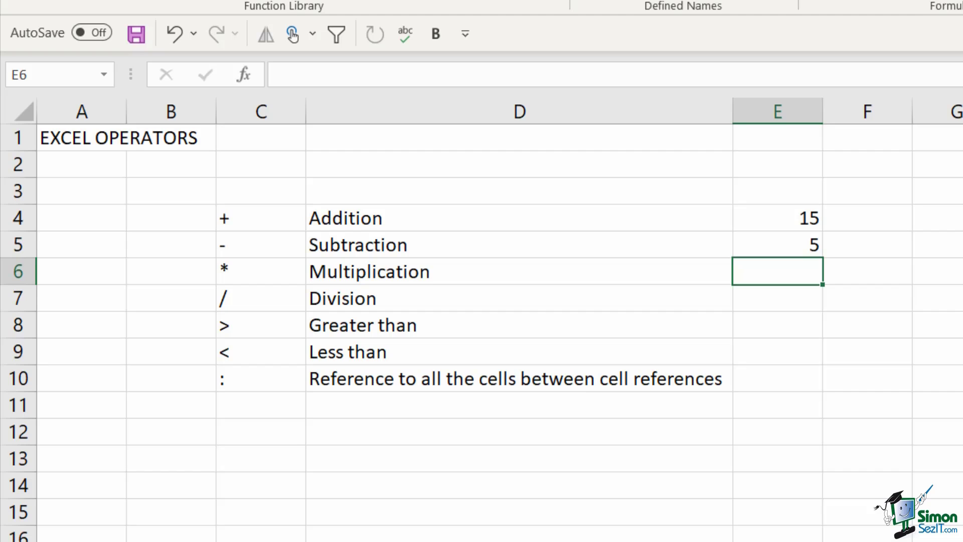
Enter the example formulas =10*5 in E6 beside Multiplication and =10/5 in E7 beside Division
type("=10")
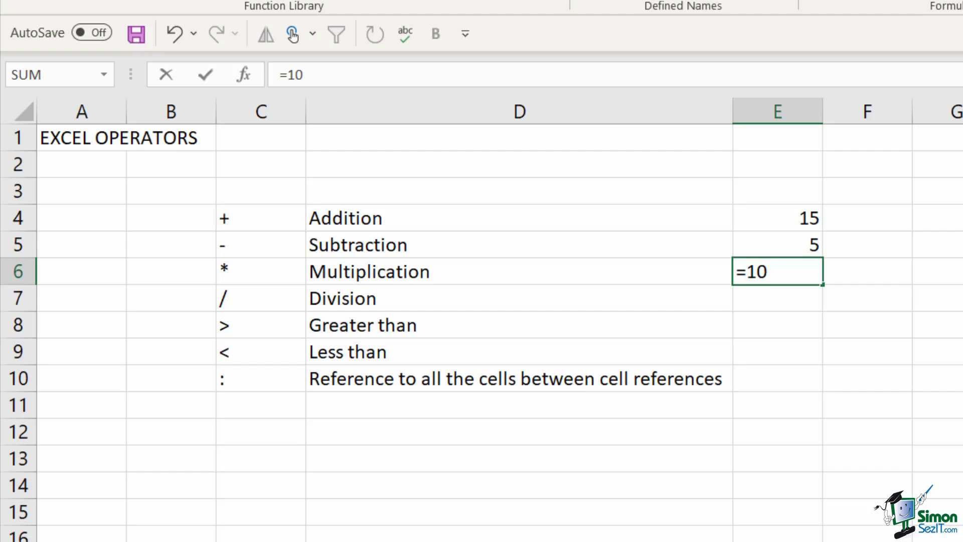
type("*5")
key("Return")
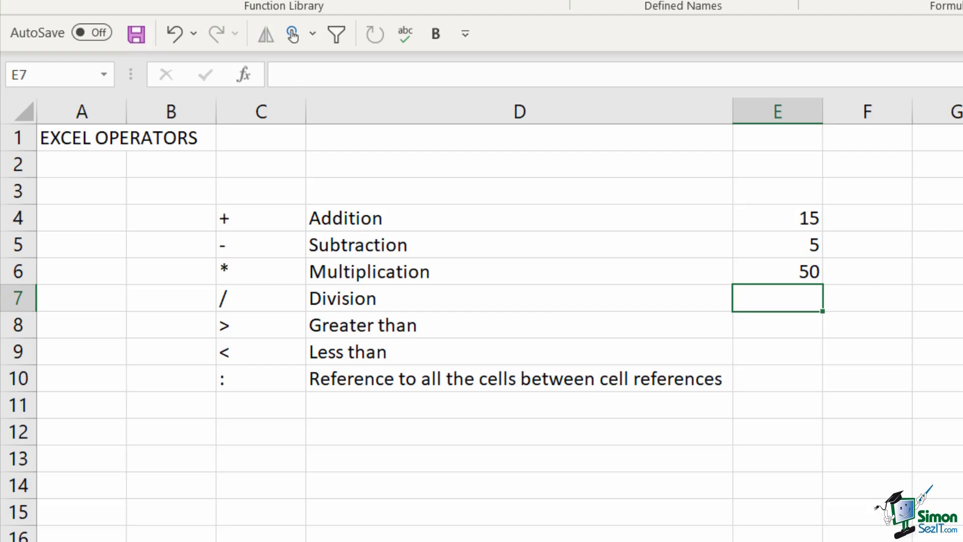
type("=10")
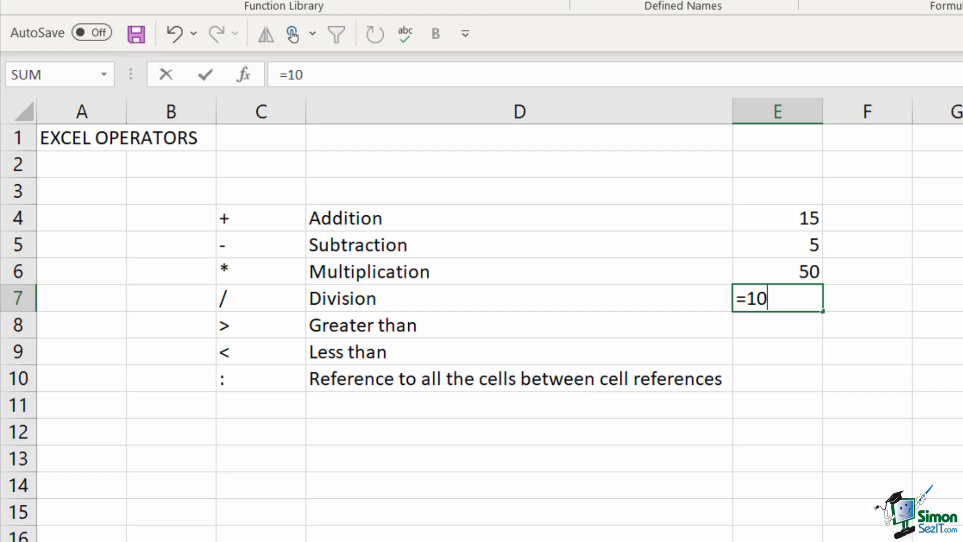
type("/5")
key("Return")
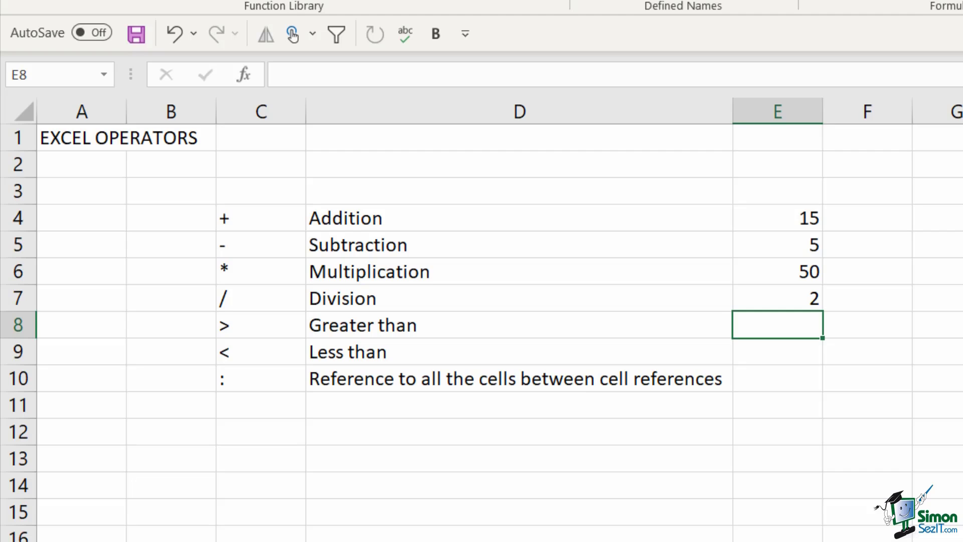
Enter the comparison formulas =10>5 in E8 beside Greater than and =10<5 in E9 beside Less than
type("=")
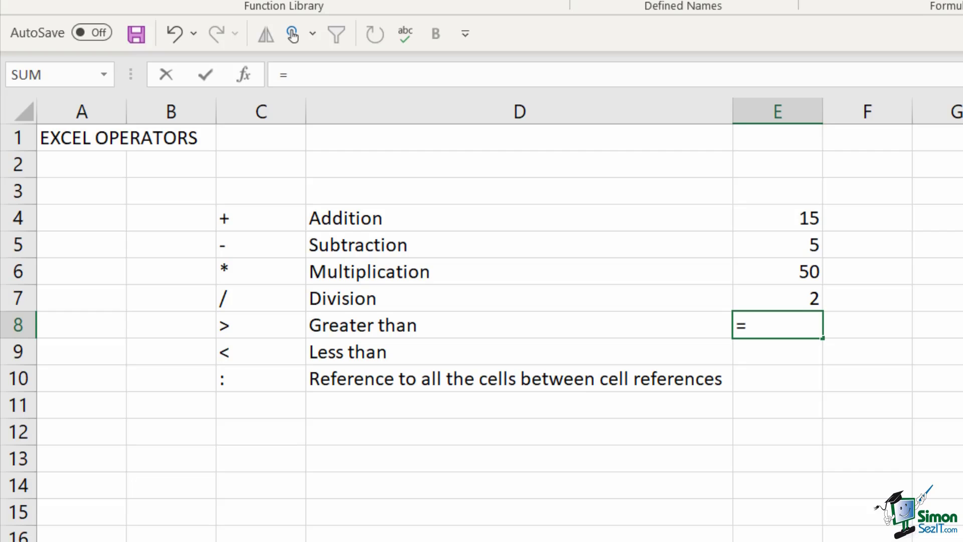
type("10>5")
key("Return")
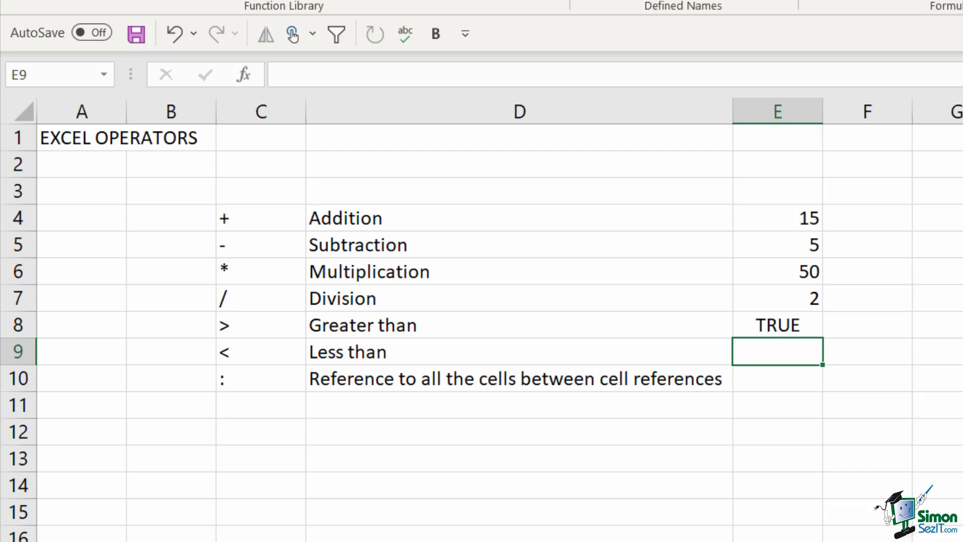
type("=10<5")
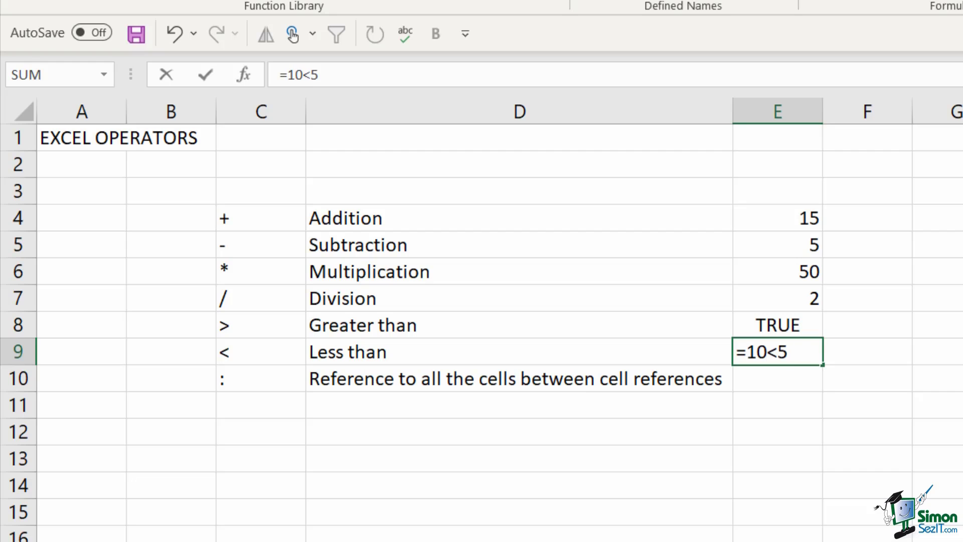
key("Return")
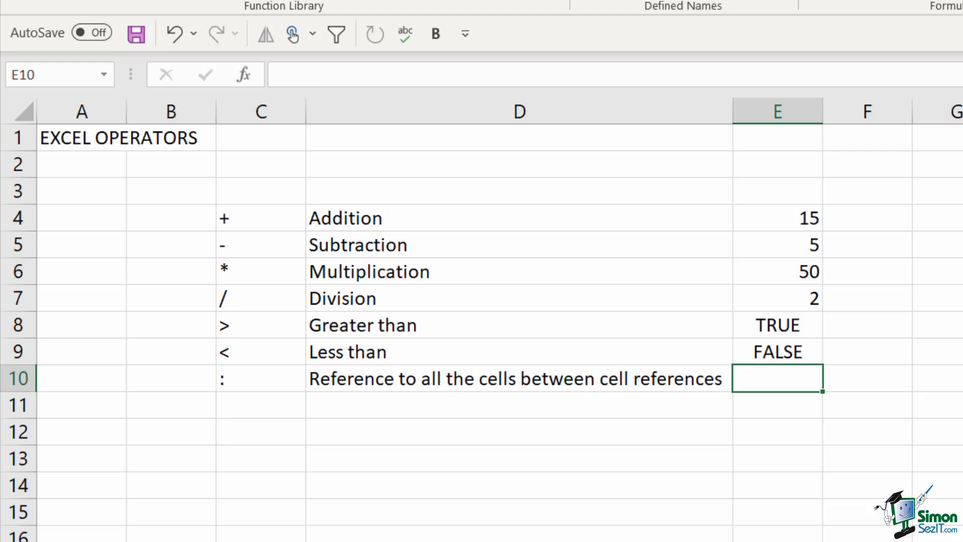
On the sheet with the monthly figures, enter the total in C8 as the hard-coded formula =20+30+10
left_click(520, 485)
left_click(235, 385)
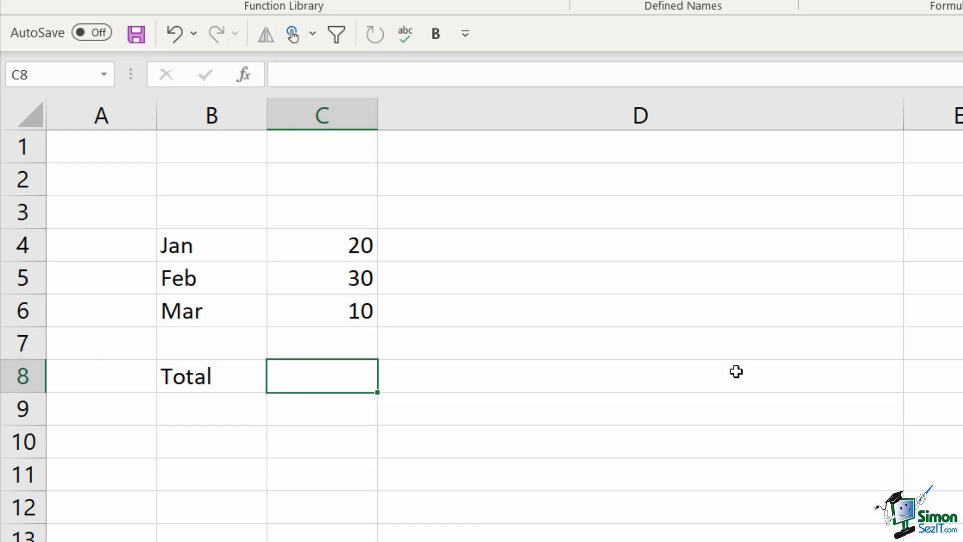
type("=")
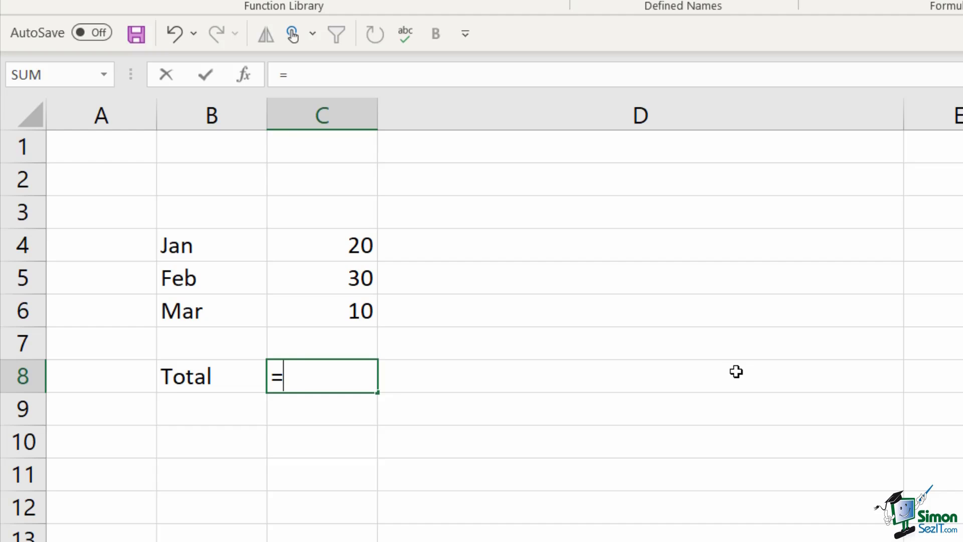
type("20+")
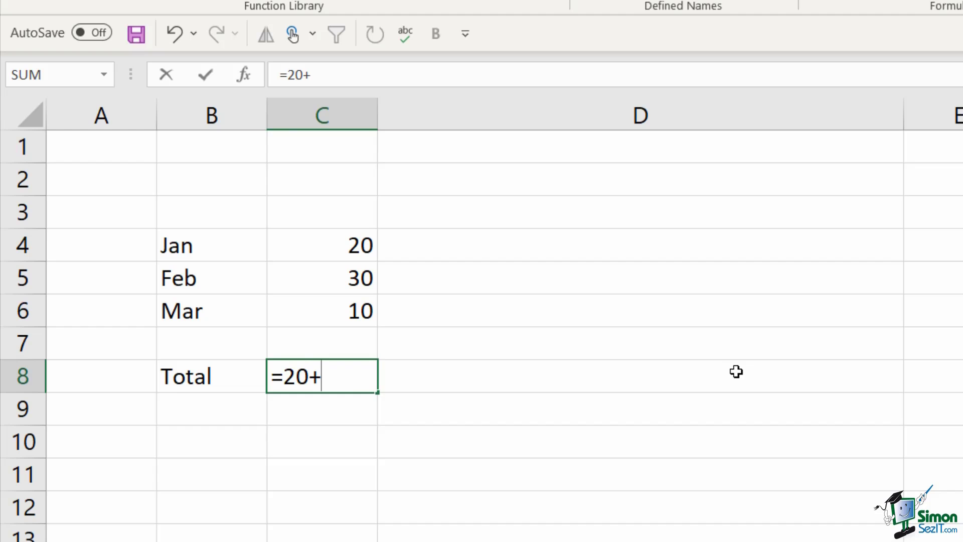
type("30+10")
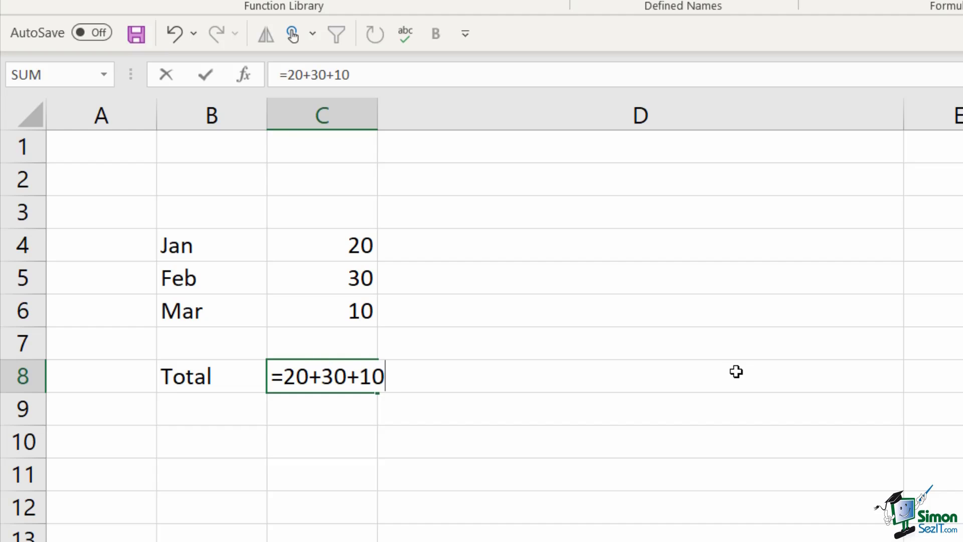
key("Return")
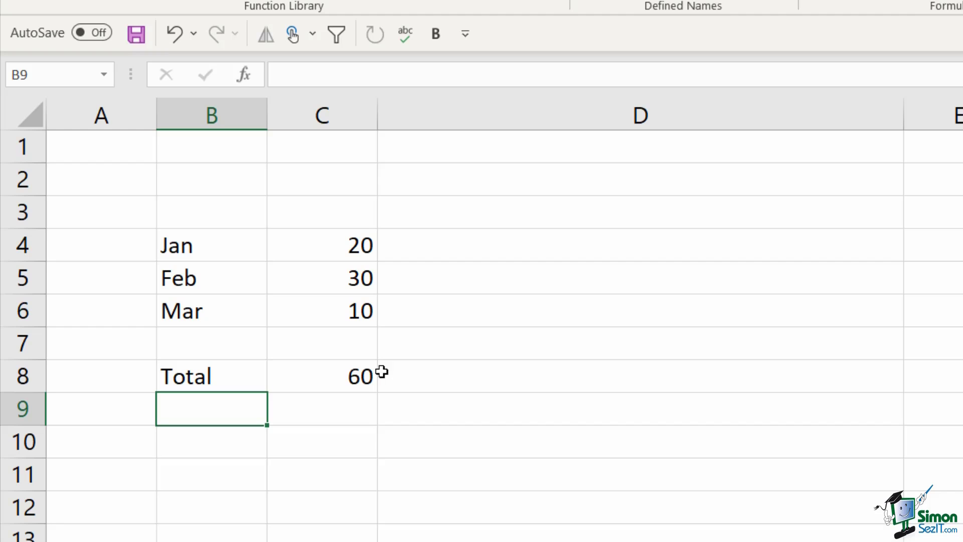
Check the hard-coded total formula in C8 against the monthly values in C4:C6 and clear the total
left_click(357, 374)
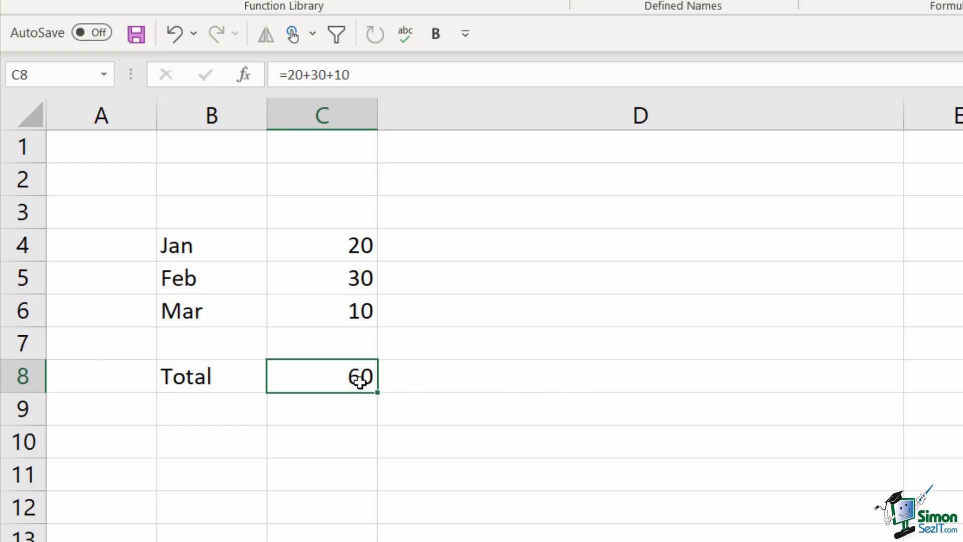
left_click_drag(354, 246, 364, 316)
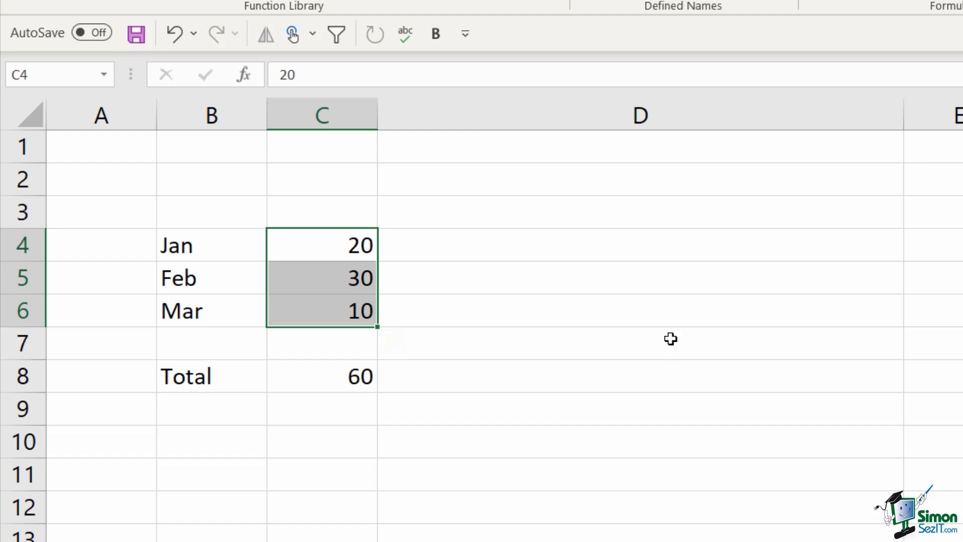
left_click(648, 334)
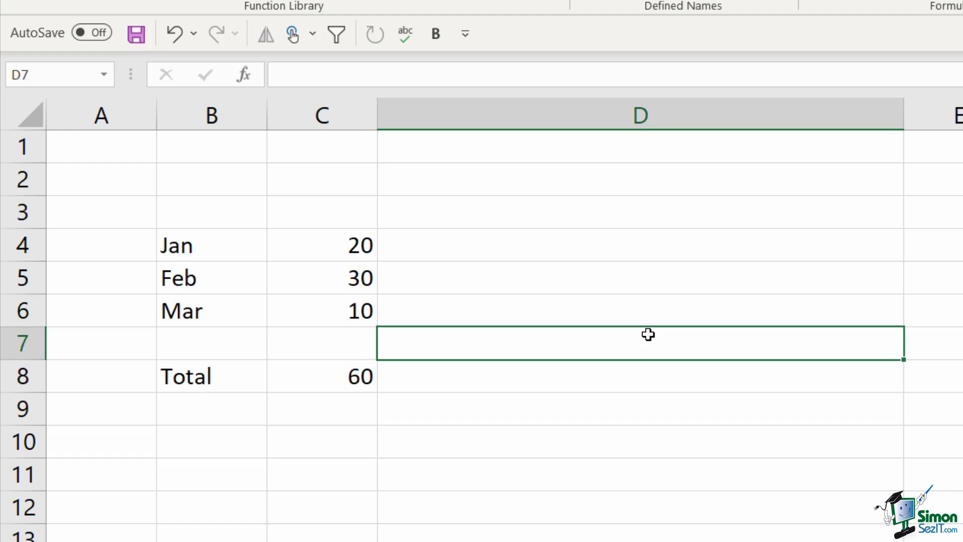
key("Left")
key("Down")
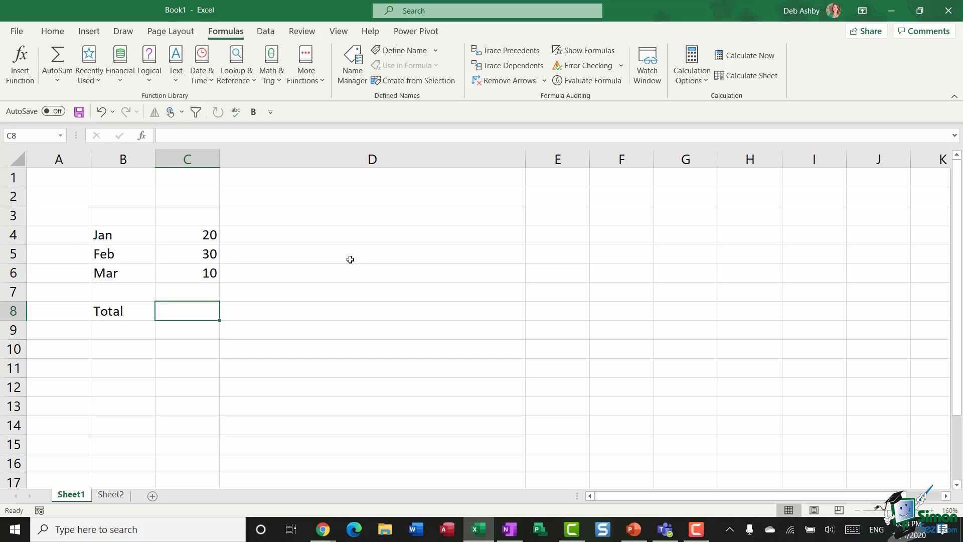
Enter the total in C8 with cell references to the three monthly values, as =C4+C5+C6
left_click(558, 200)
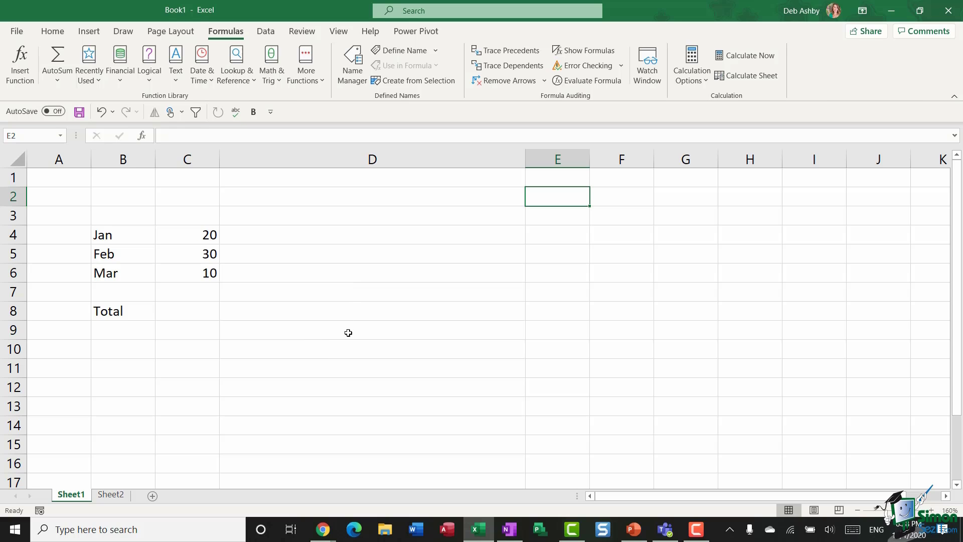
left_click(176, 310)
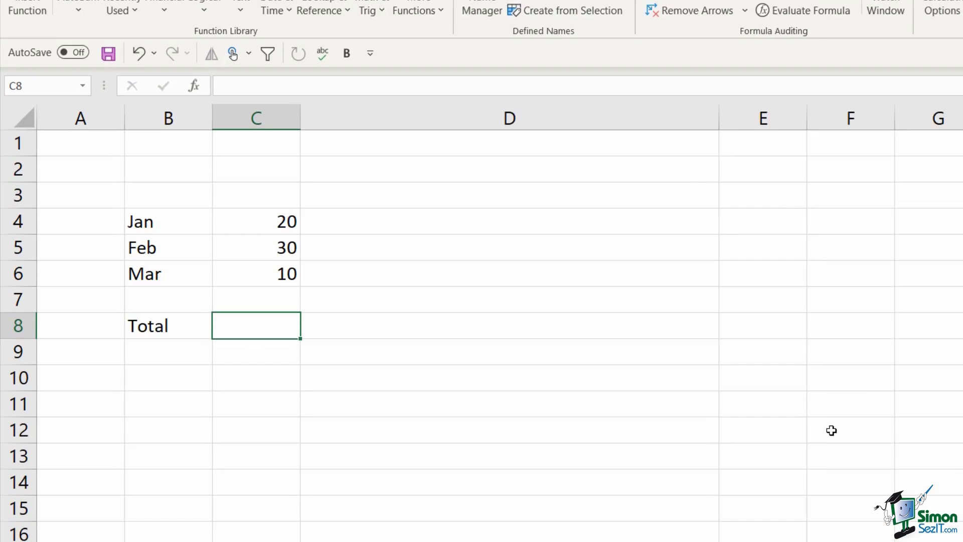
type("=")
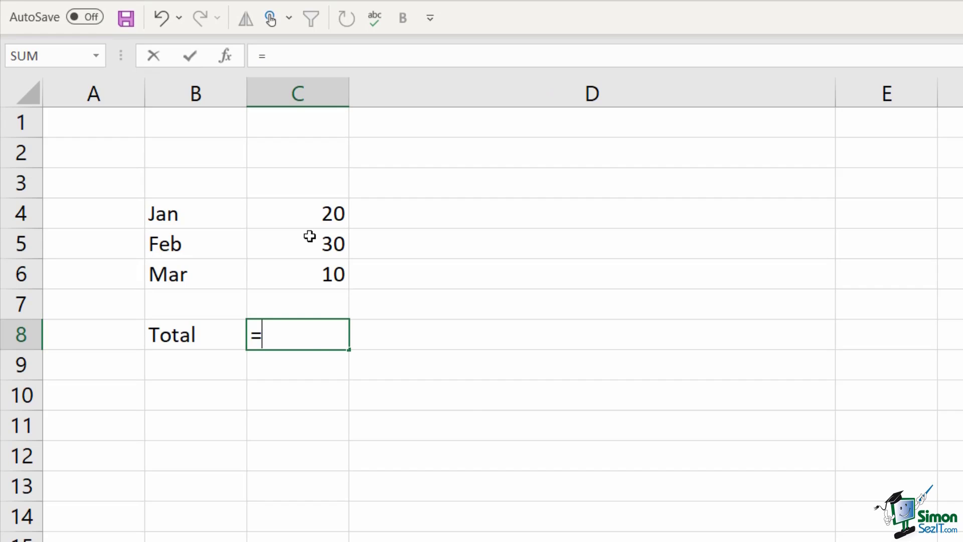
left_click(293, 213)
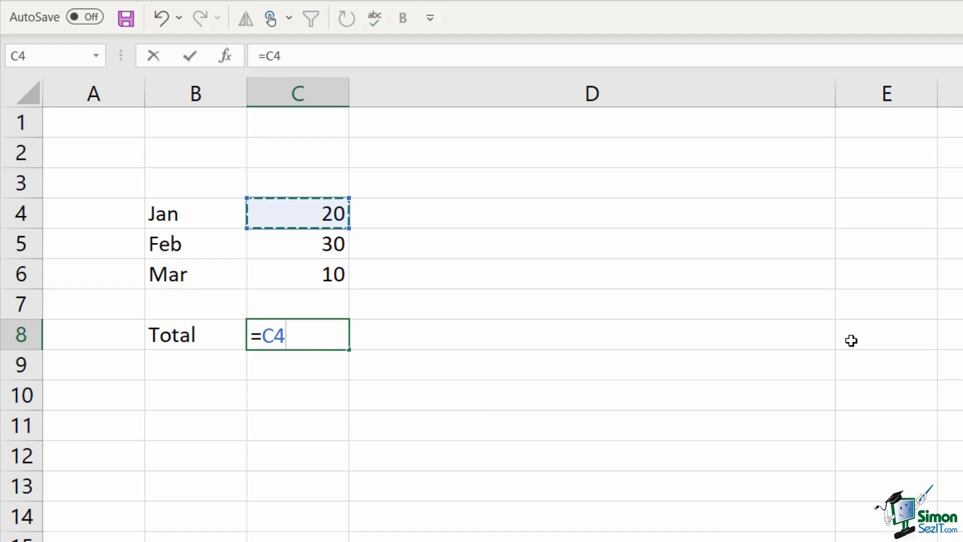
type("+")
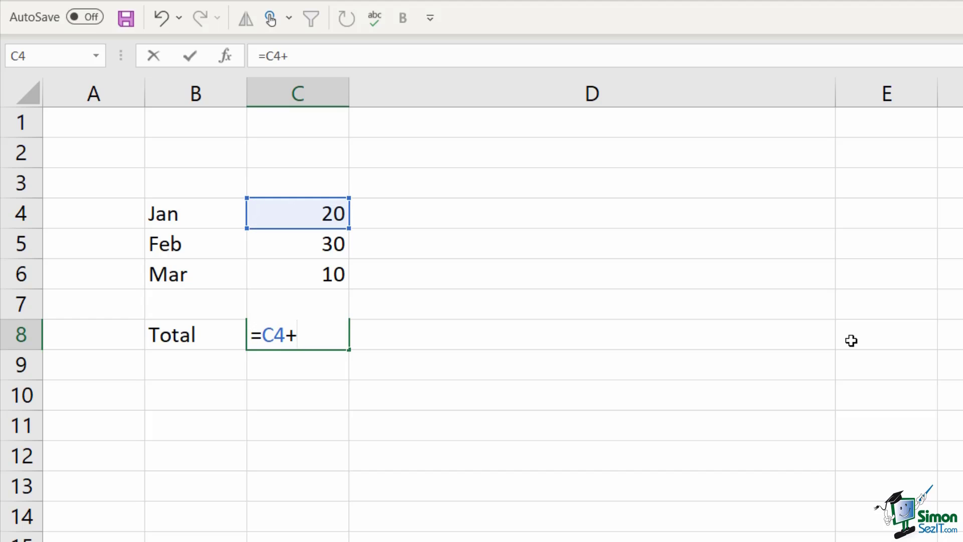
left_click(334, 245)
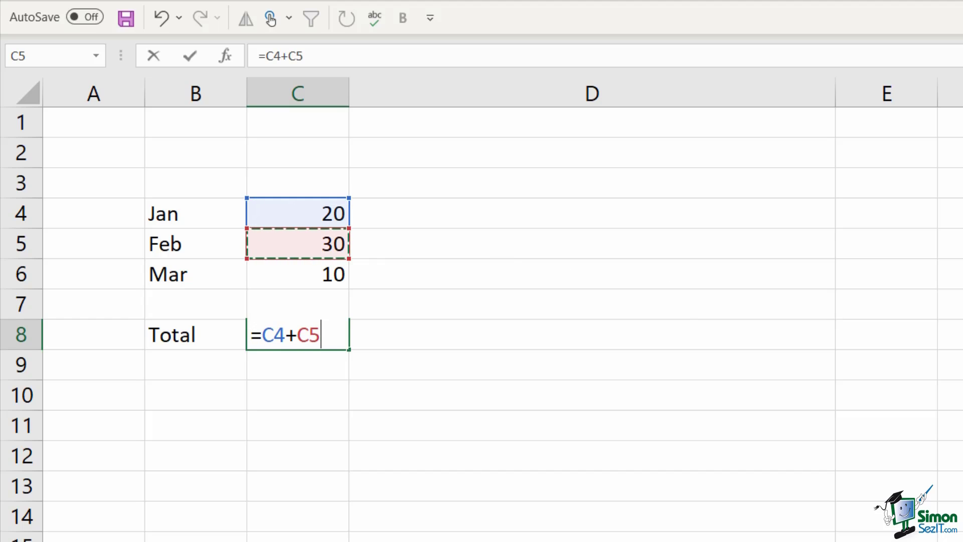
type("+")
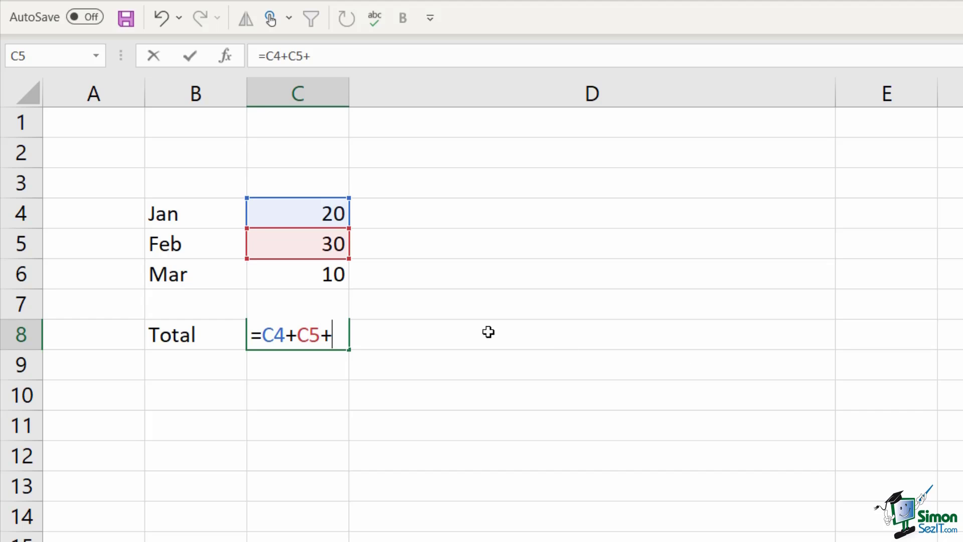
left_click(323, 273)
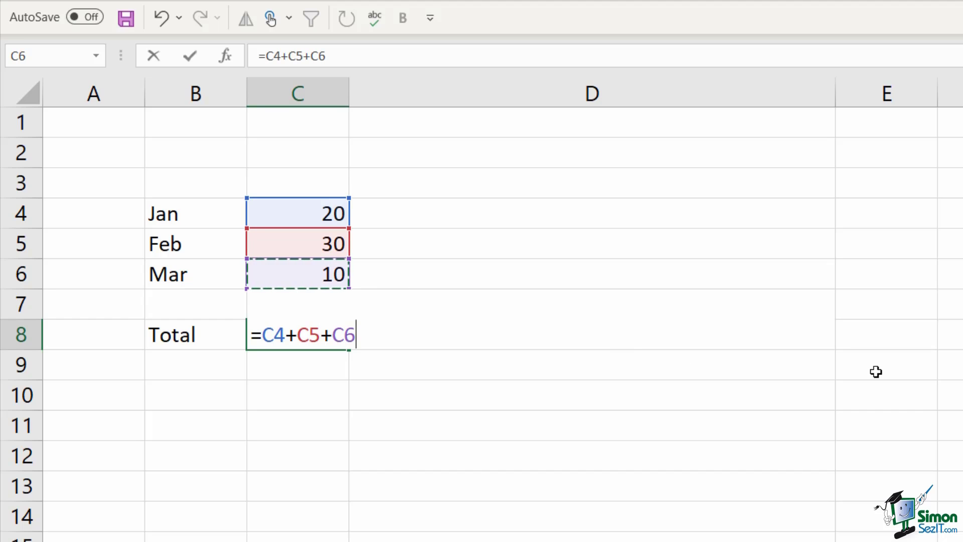
key("Return")
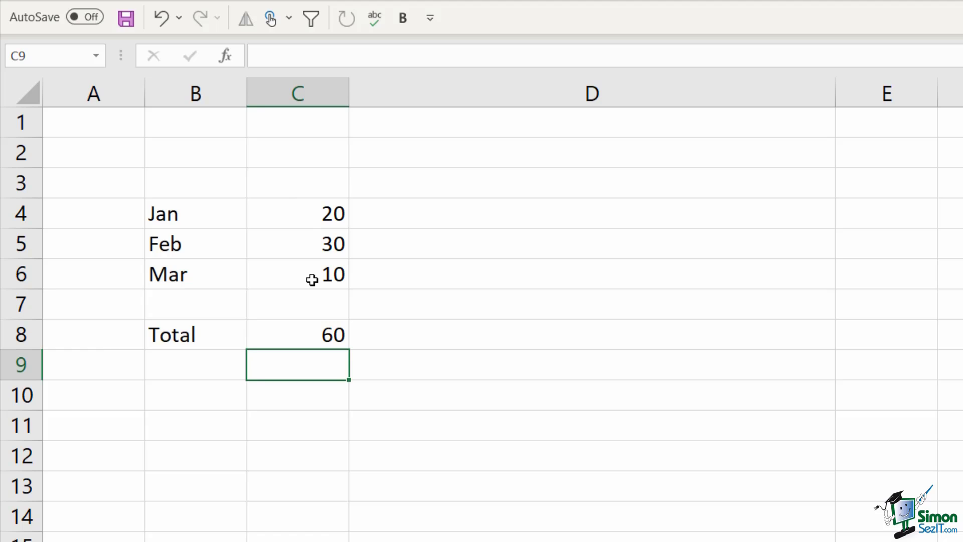
Change the Feb value in C5 to 50
left_click(302, 246)
type("50")
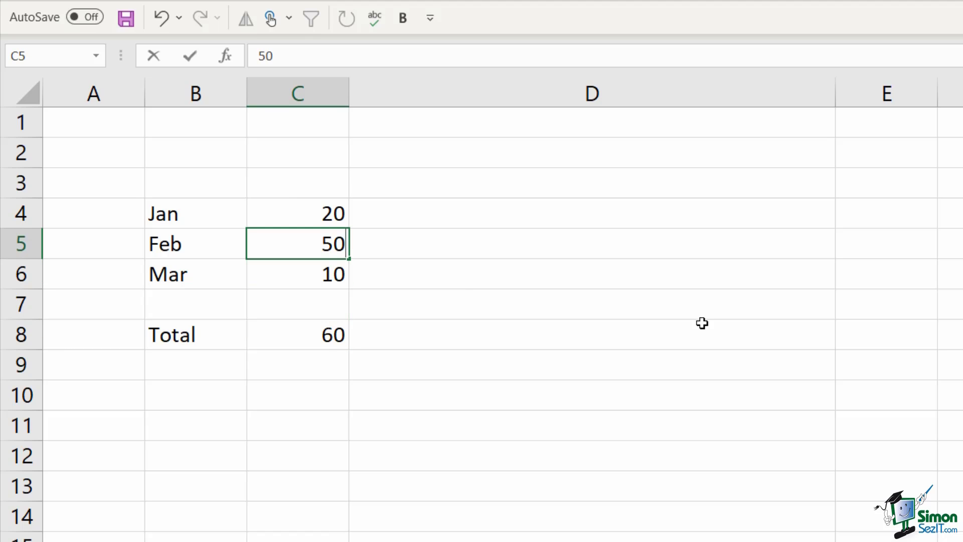
key("Return")
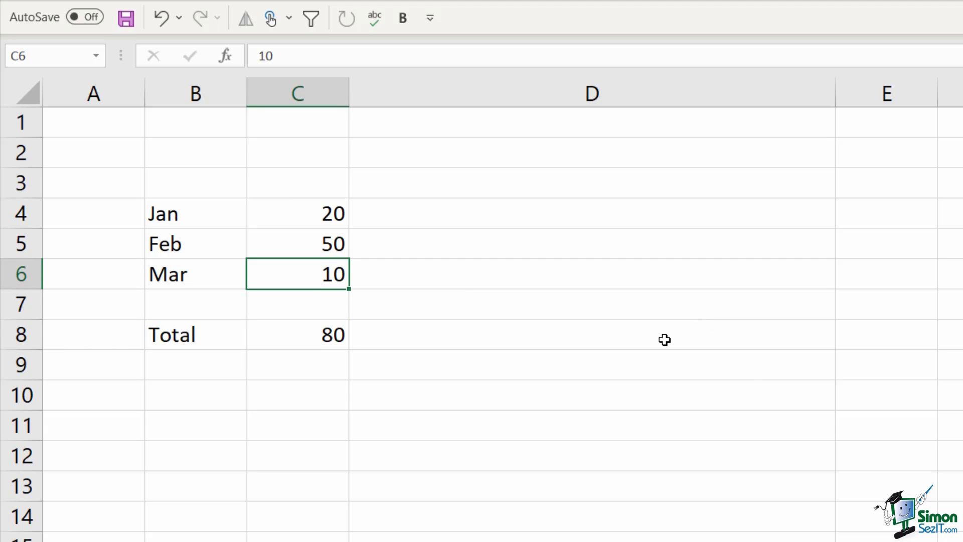
Replace the total in C8 with the function formula =SUM(C4:C6), choosing SUM from the suggested functions
left_click(311, 335)
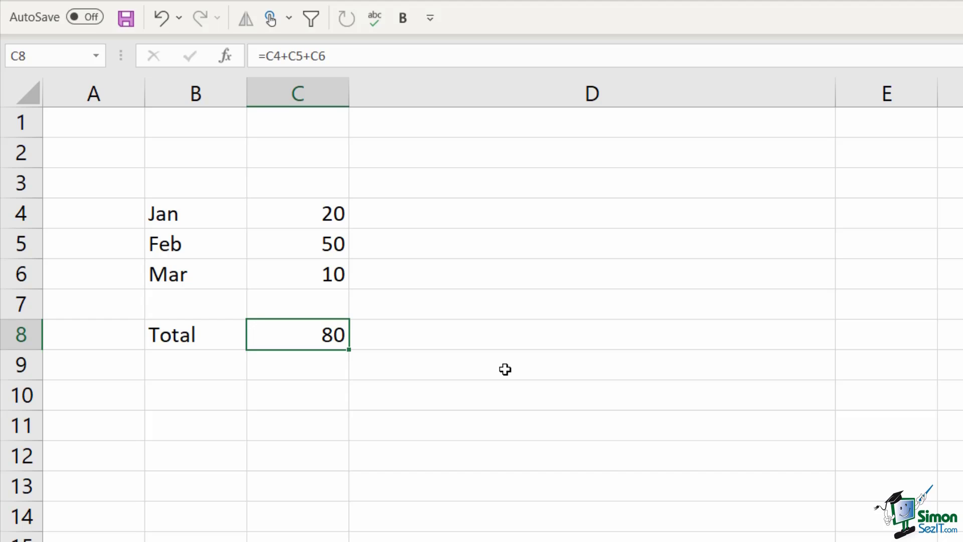
key("Delete")
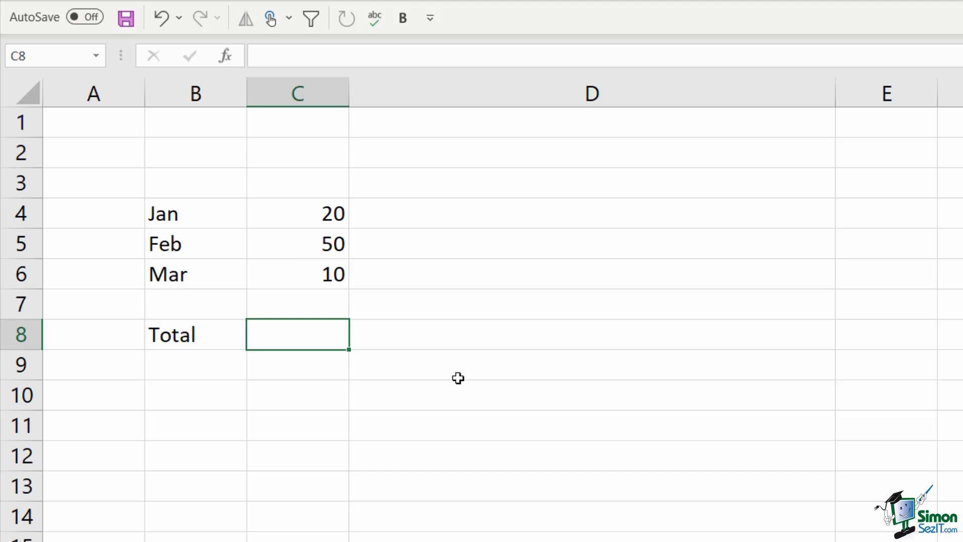
type("=SUM")
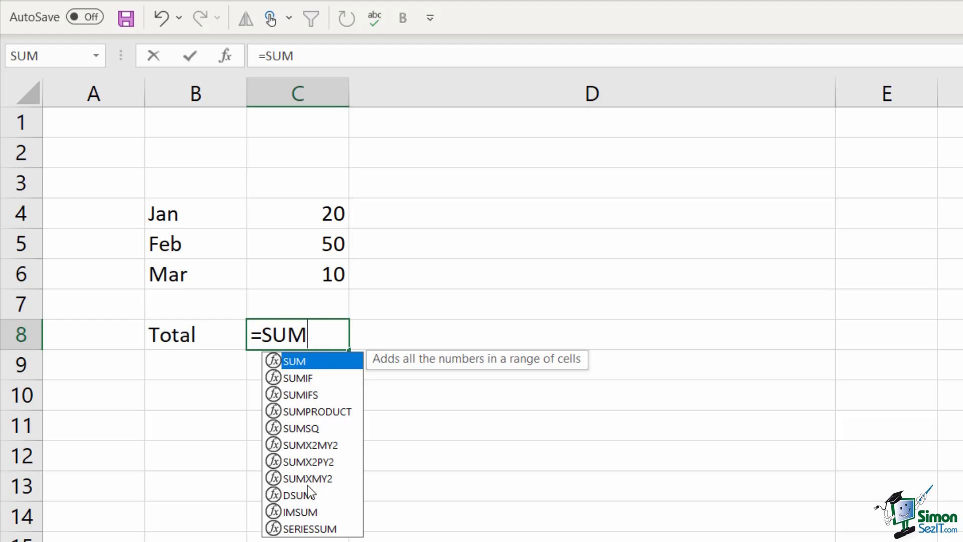
double_click(312, 362)
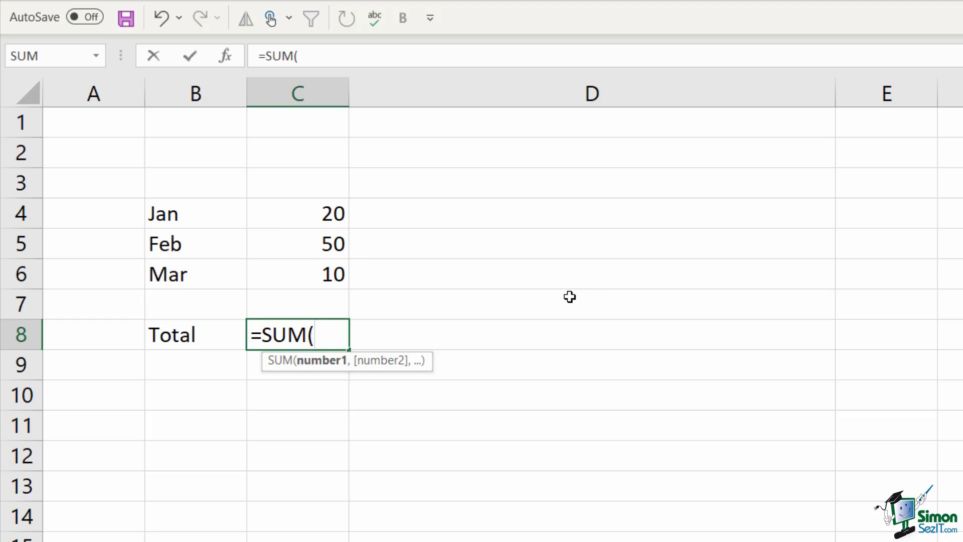
left_click_drag(311, 220, 310, 273)
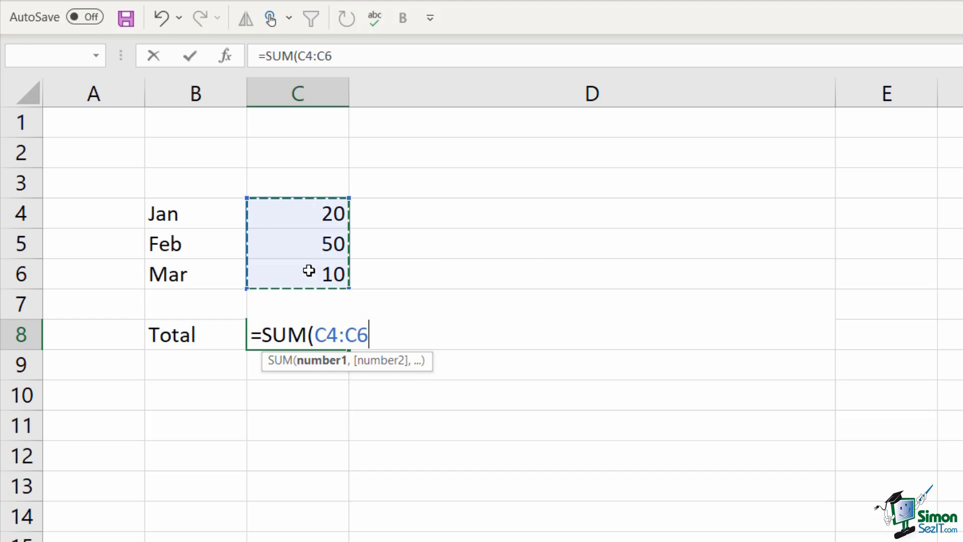
type(")")
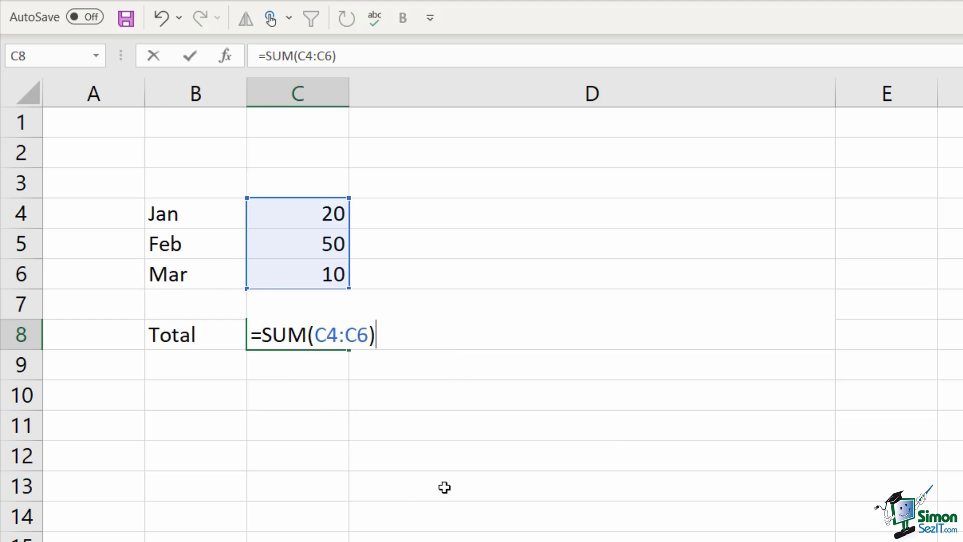
key("Return")
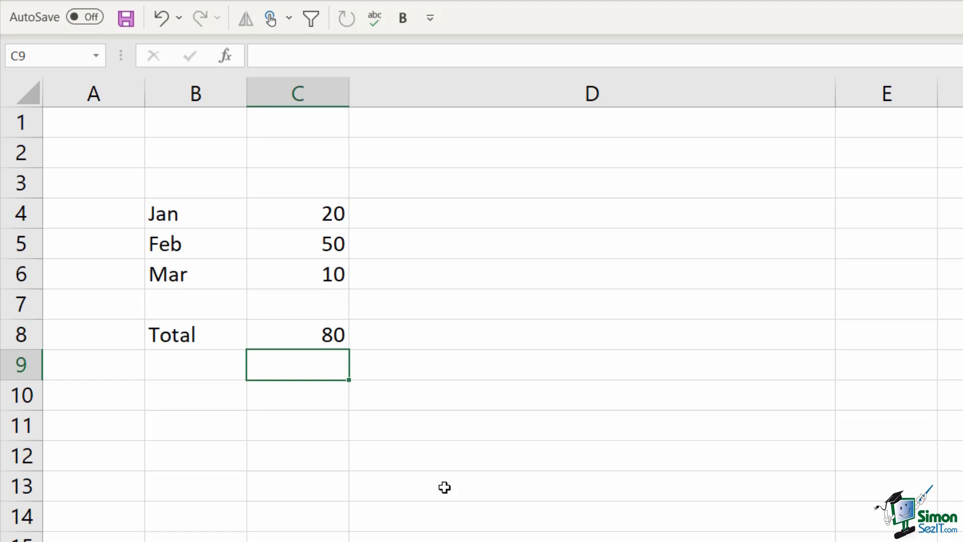
Clear the SUM formula from the total cell C8 and leave that cell selected
left_click(310, 337)
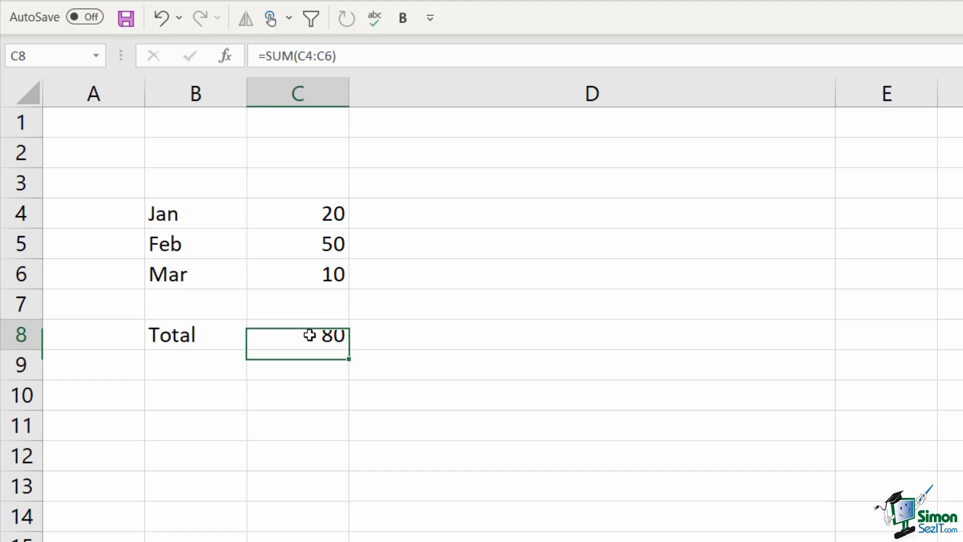
key("Delete")
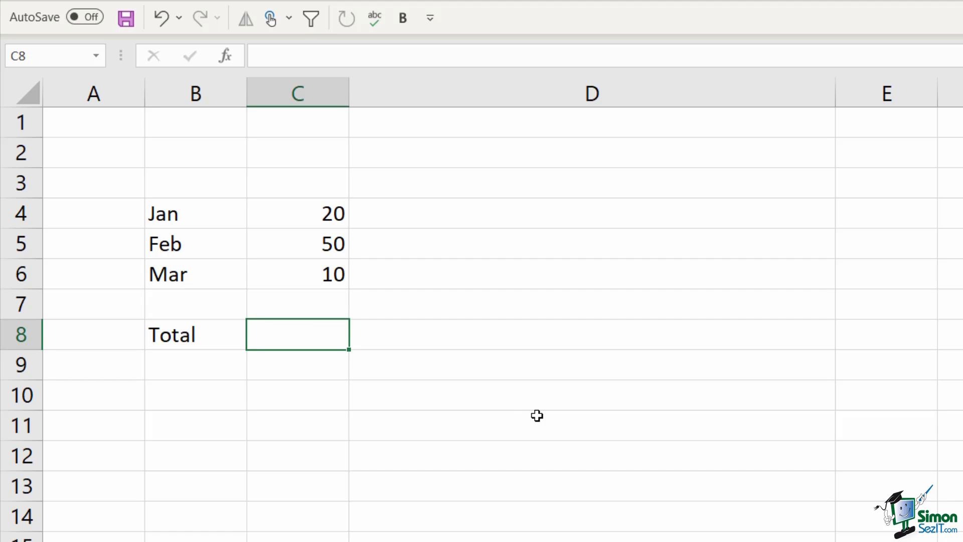
type("=SUM")
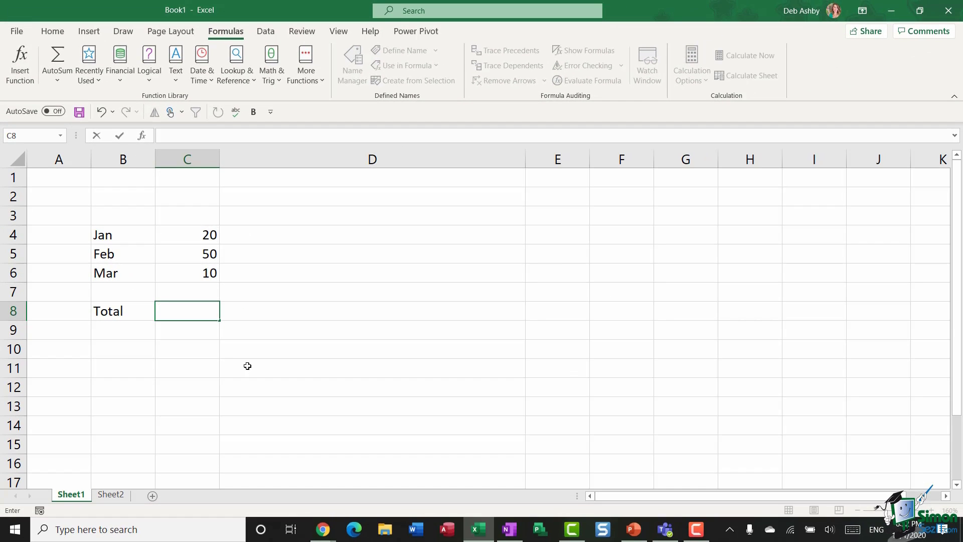
left_click(467, 400)
left_click(188, 312)
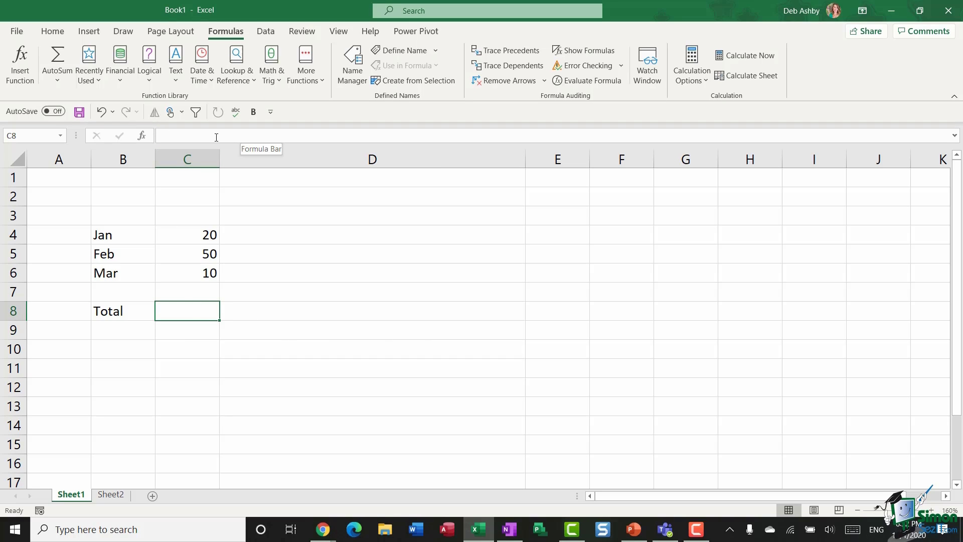
Use Insert Function to search for "add numbers", choose SUM and accept the range C4:C7 for the total in C8
left_click(144, 137)
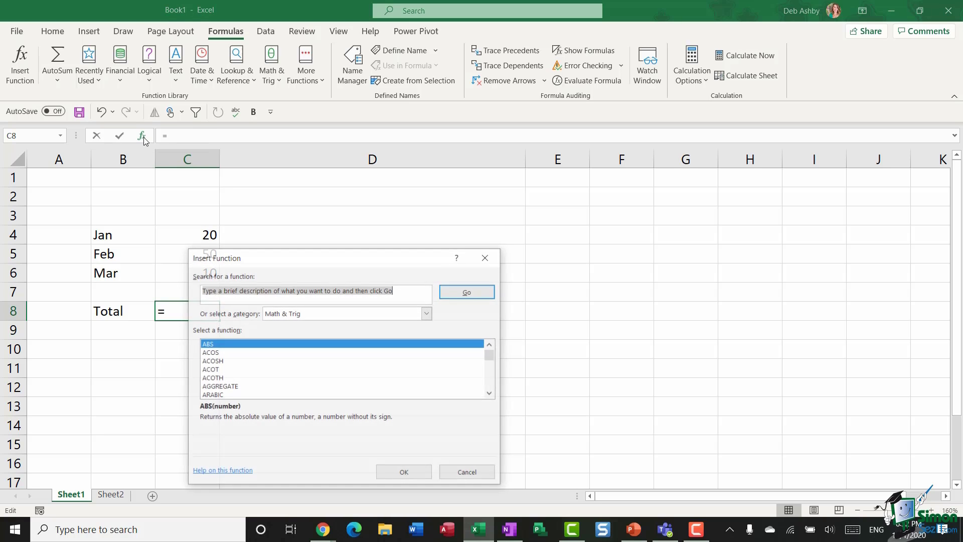
left_click_drag(329, 263, 548, 163)
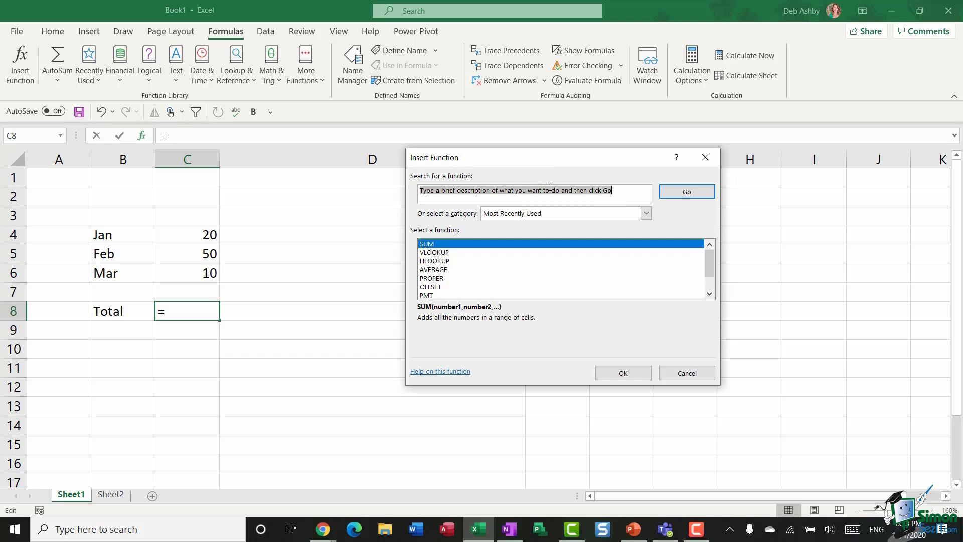
type("a")
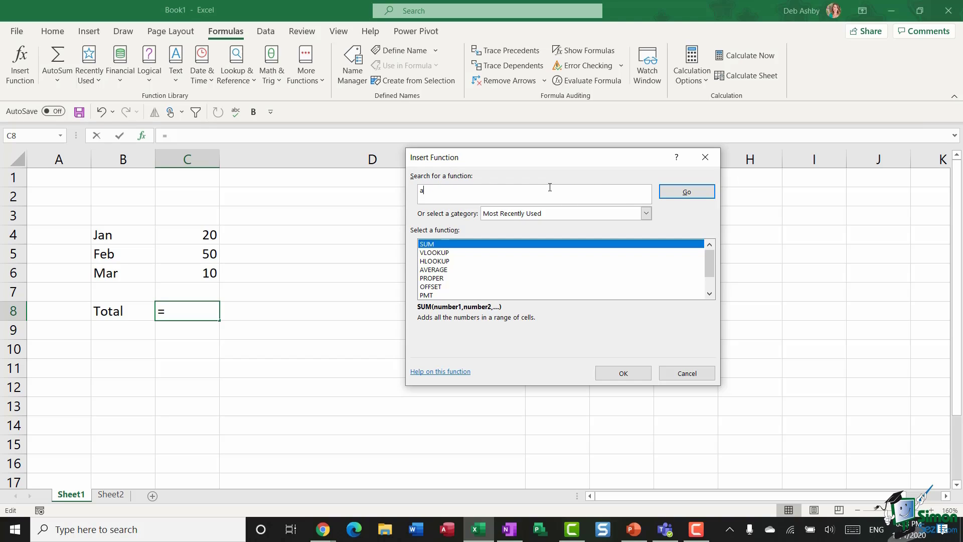
type("dd numbers")
left_click(677, 192)
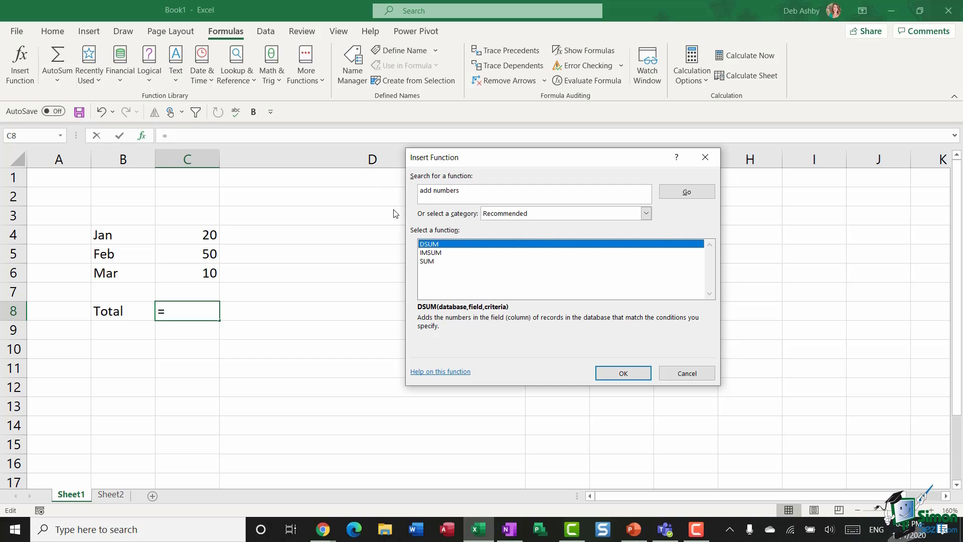
double_click(432, 262)
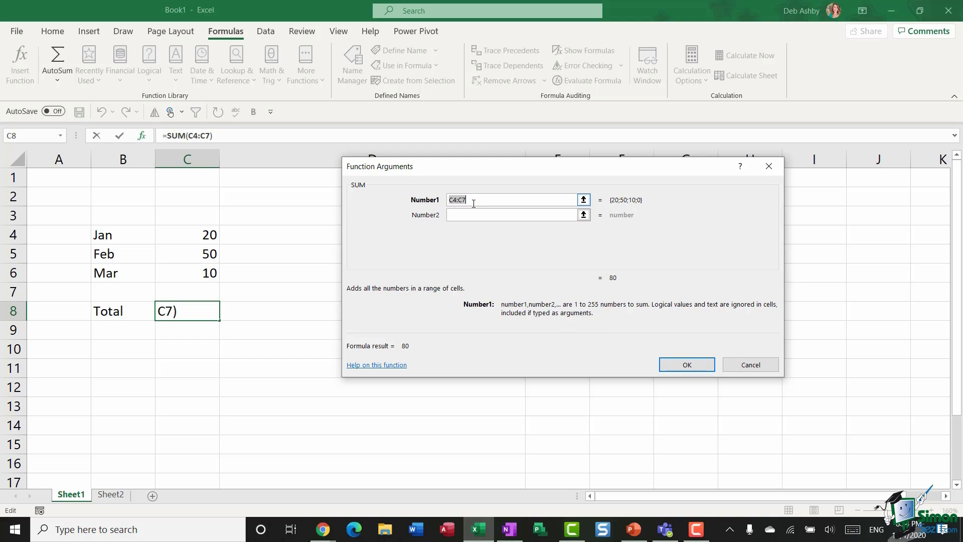
left_click(688, 366)
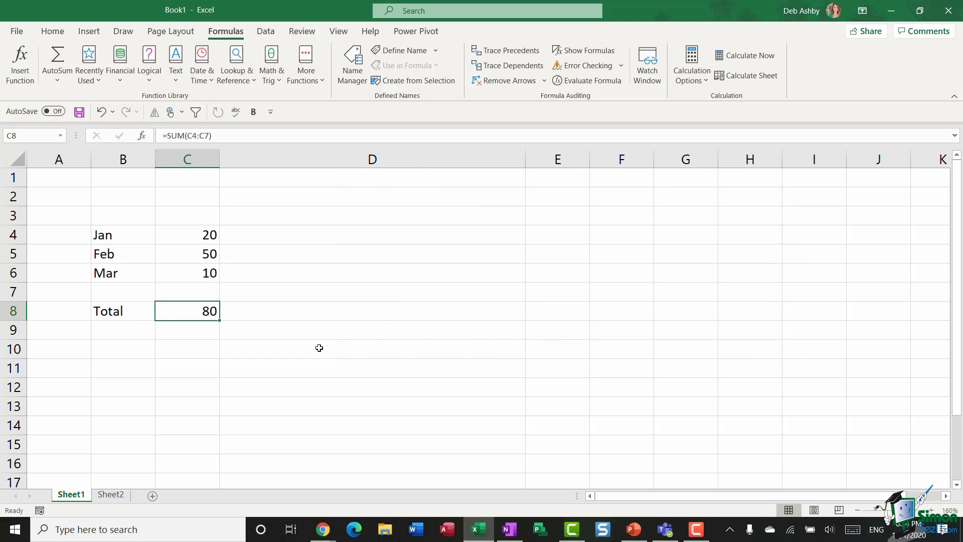
Clear the total in C8 and re-create it with AutoSum's Sum, shrinking the summed range to C4:C6
key("Delete")
left_click(302, 312)
left_click(192, 311)
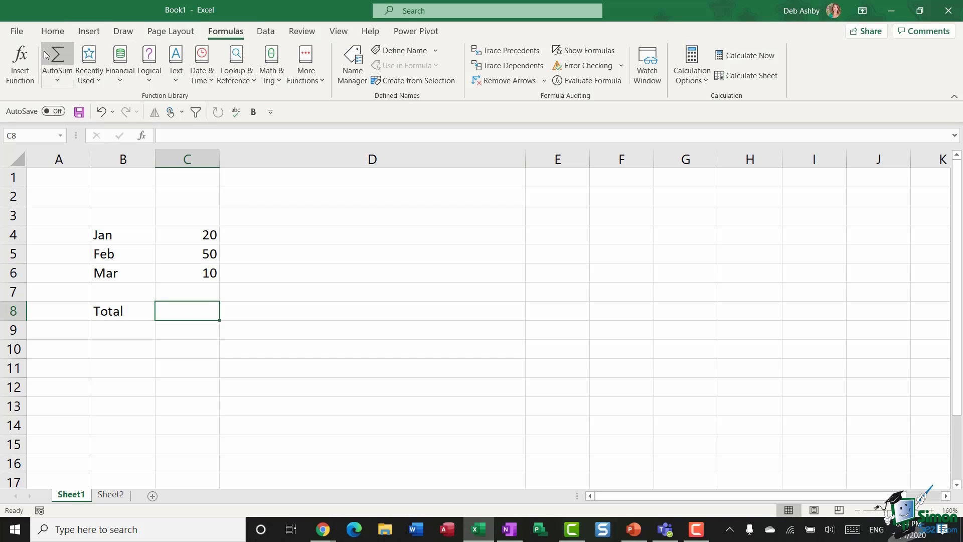
left_click(59, 81)
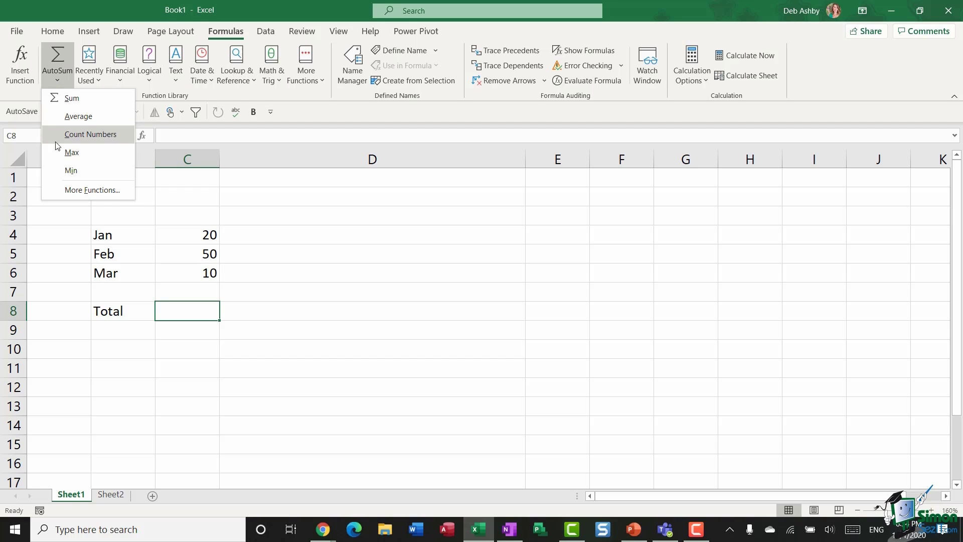
left_click(107, 99)
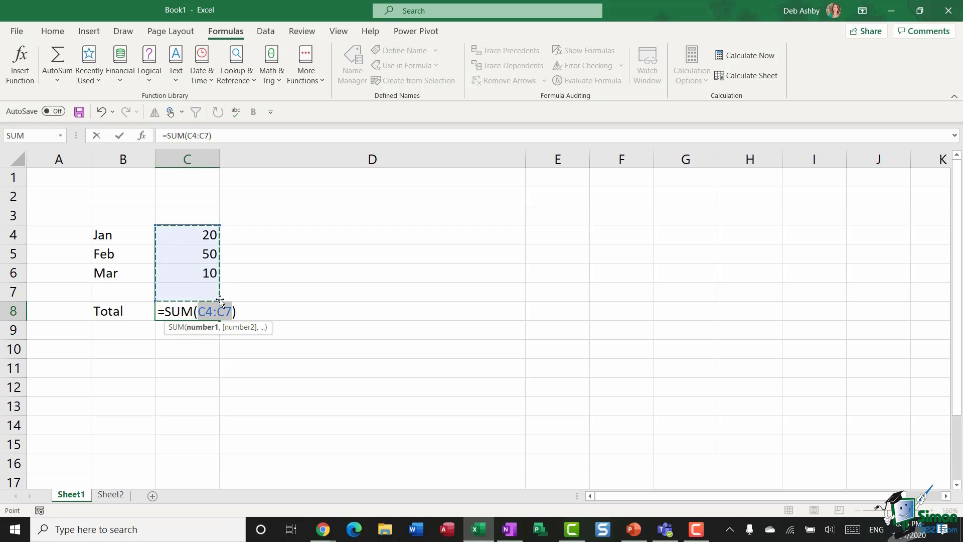
left_click_drag(219, 301, 221, 281)
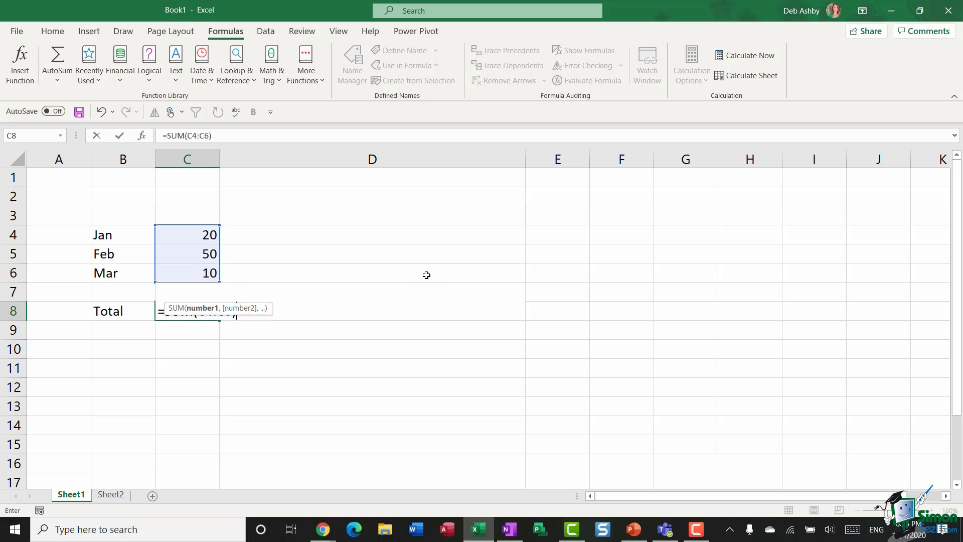
key("Return")
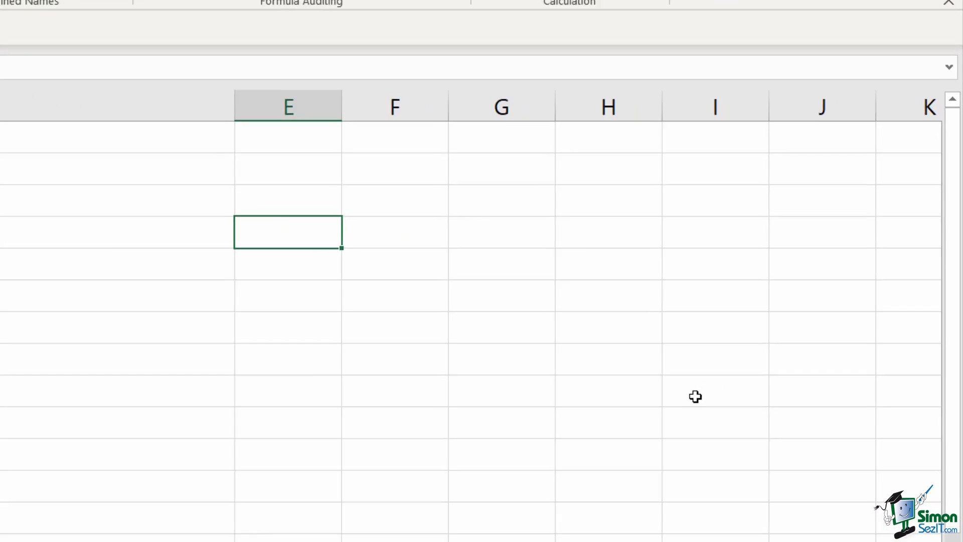
Enter the formula =2+2*10 in cell E4 and reopen it briefly to review the order of its operators
type("=")
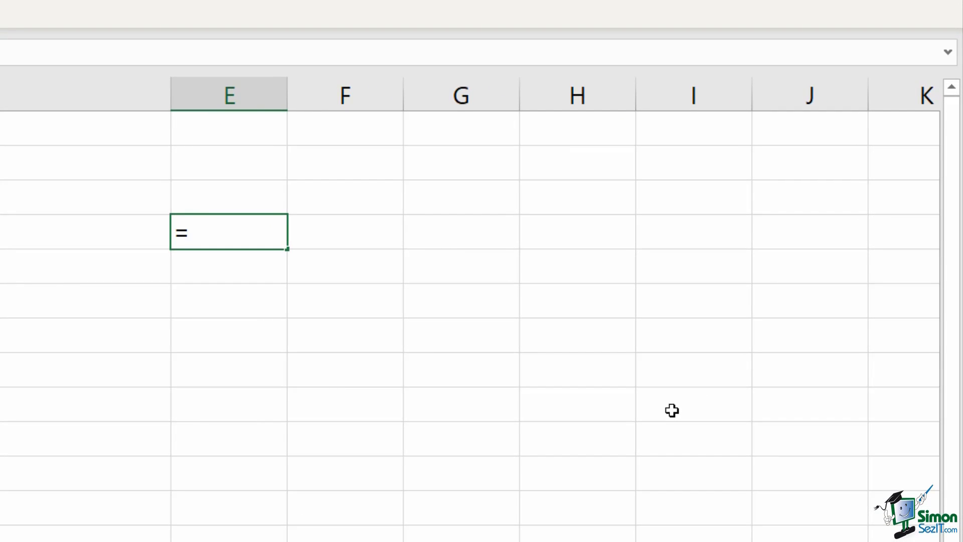
type("2+2*10")
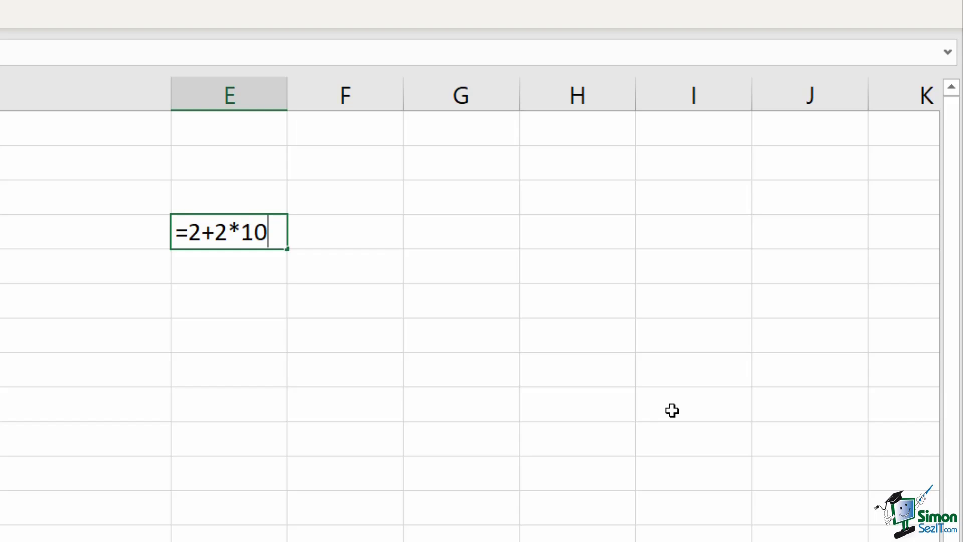
key("Return")
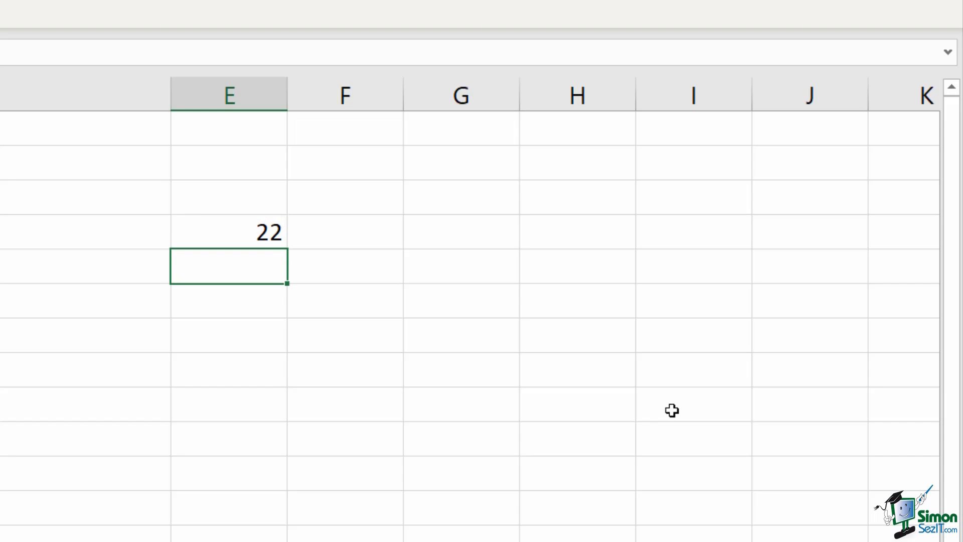
double_click(228, 232)
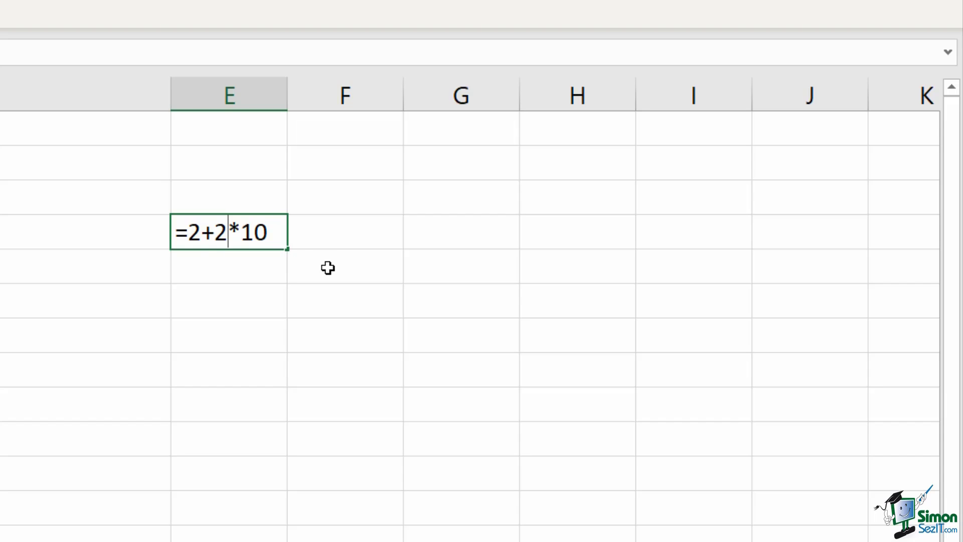
key("Return")
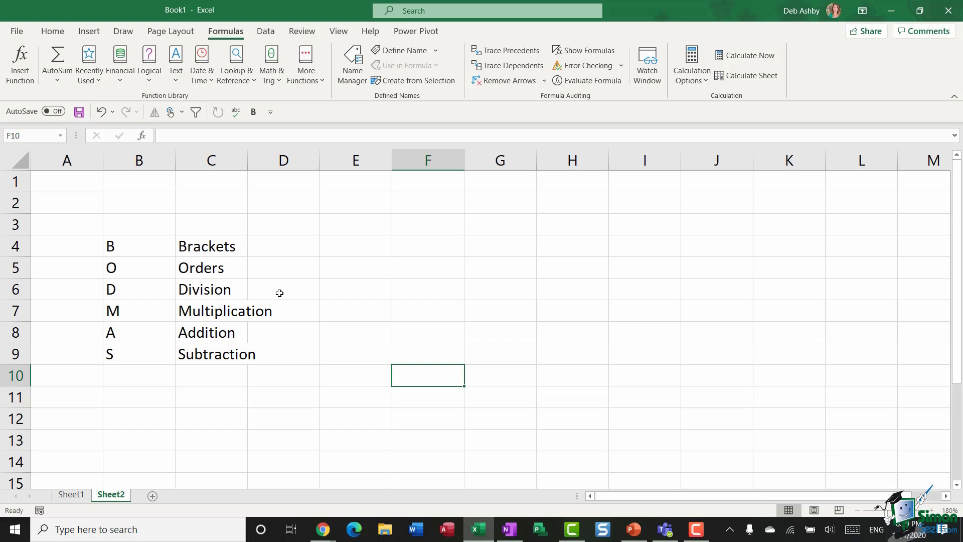
On Sheet1, add brackets around the addition in E4 so the formula reads =(2+2)*10
left_click(73, 495)
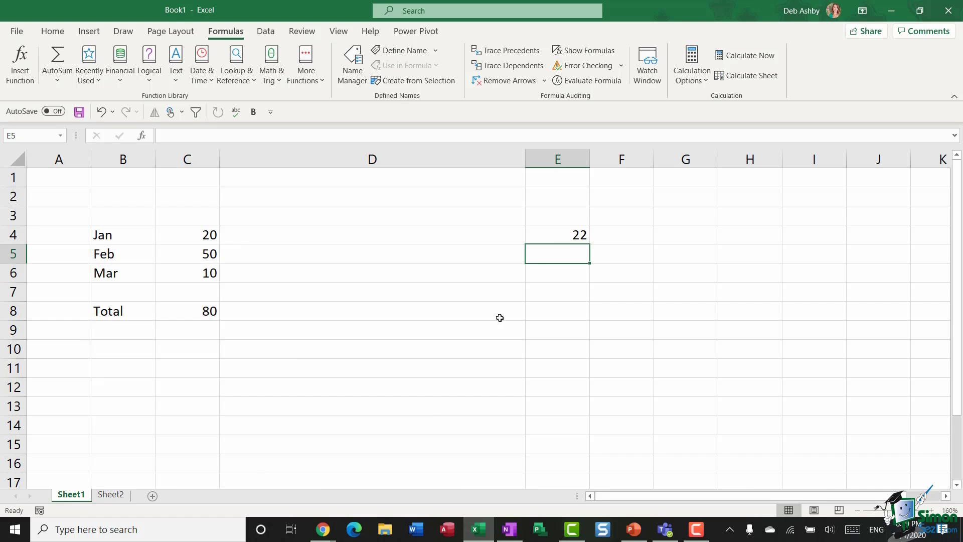
double_click(553, 236)
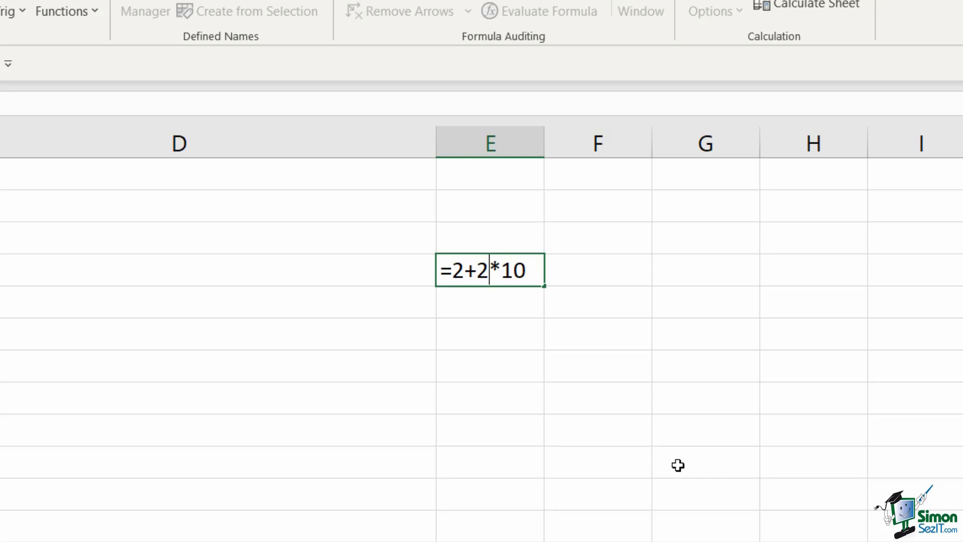
left_click(453, 270)
type("(")
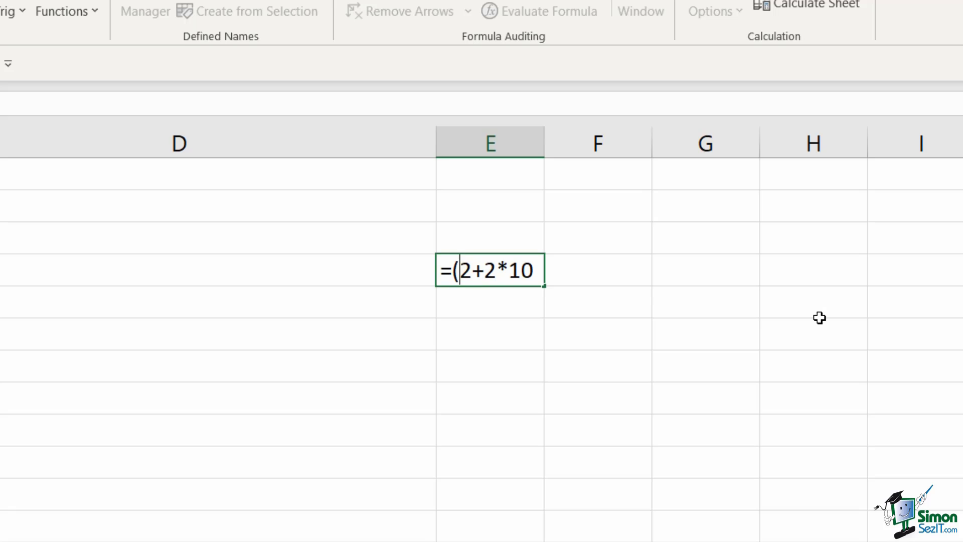
left_click(497, 271)
type(")")
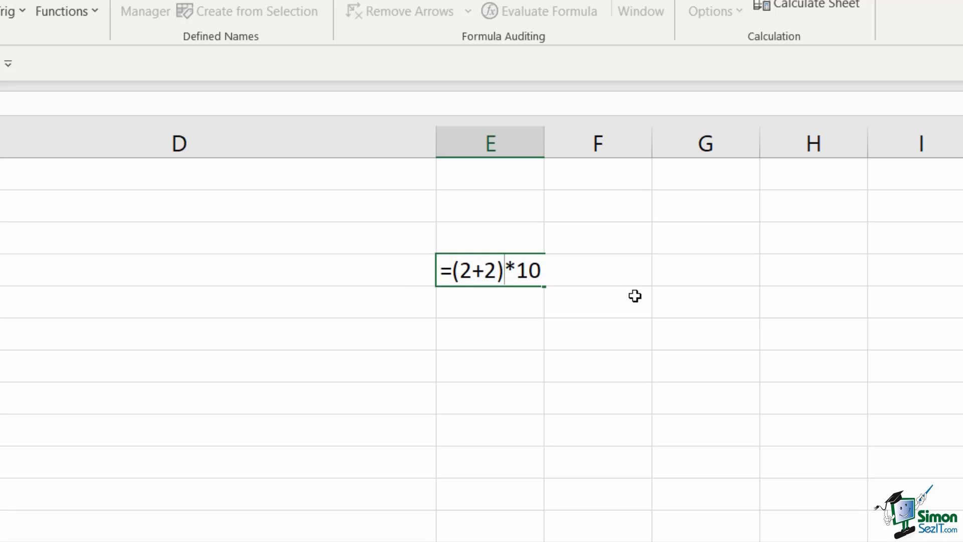
key("Return")
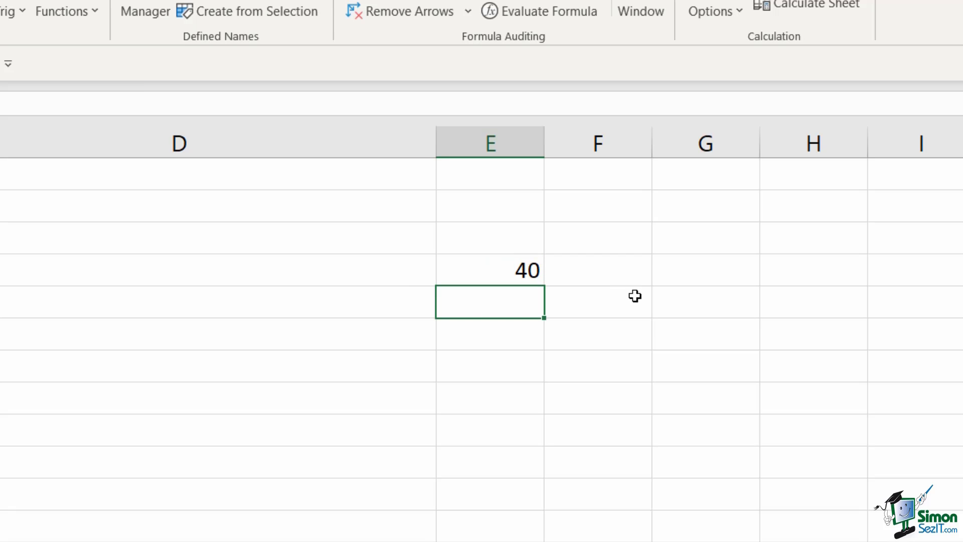
Move the brackets in the E4 formula to the multiplication so it reads =2+(2*10)
double_click(489, 272)
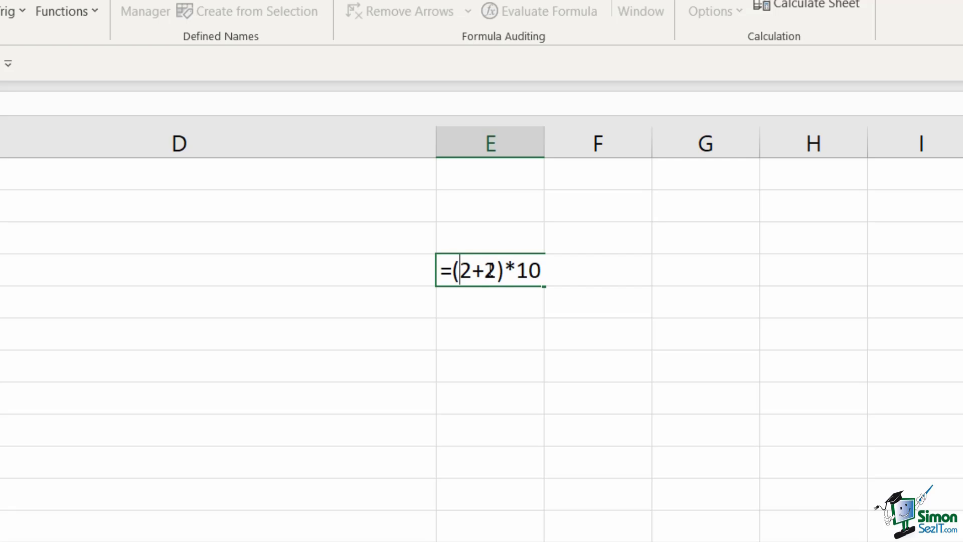
key("BackSpace")
left_click(496, 271)
key("BackSpace")
left_click(475, 274)
type("(")
left_click(552, 272)
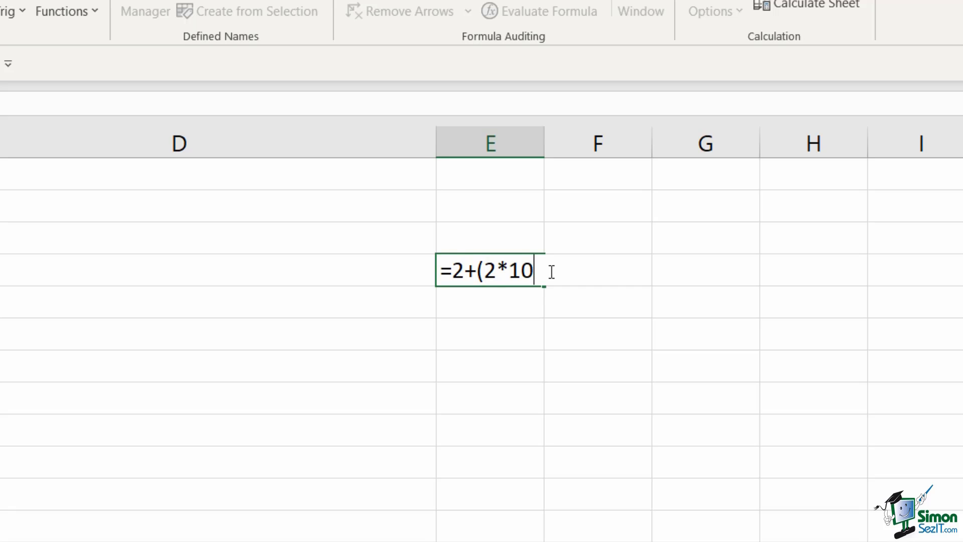
type(")")
key("Return")
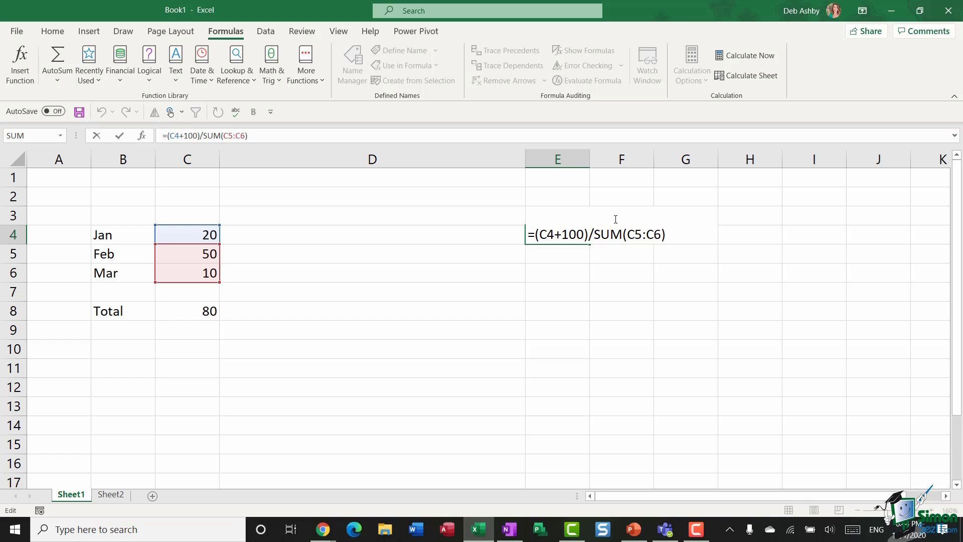
Complete the formula =(C4+100)/SUM(C5:C6) in cell E4
left_click(665, 236)
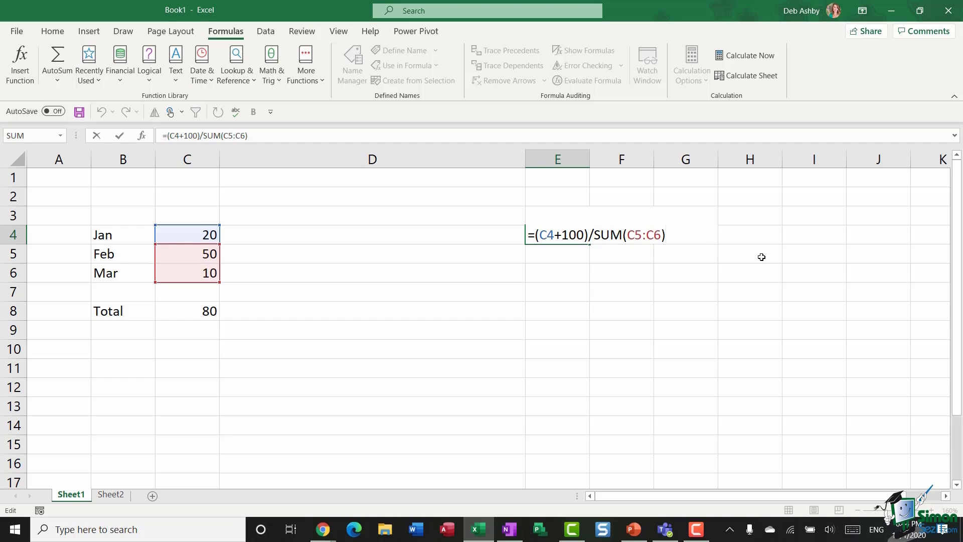
key("Return")
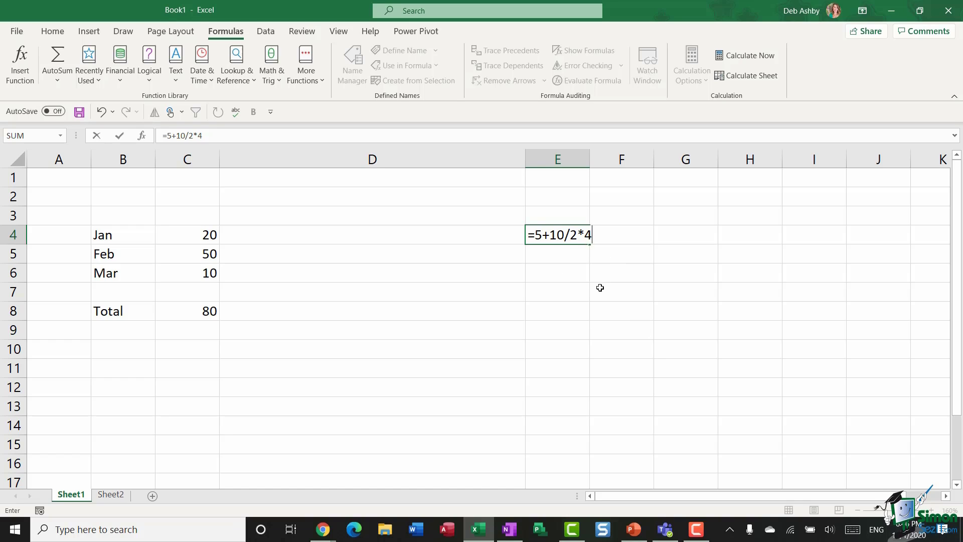
Add a pair of brackets to the formula =5+10/2*4 in E4, opening before the 10, and accept it
left_click(553, 234)
type("(")
key("BackSpace")
type("(")
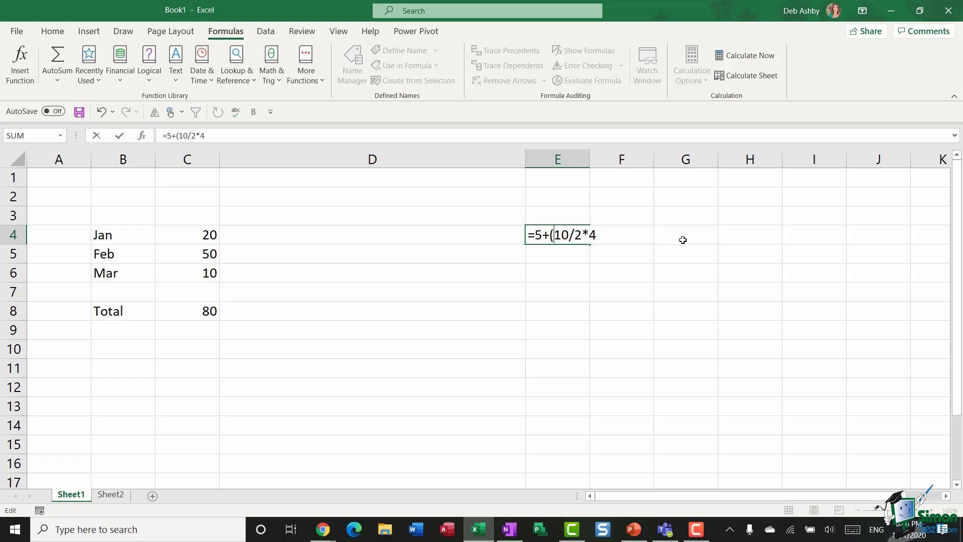
type(")")
key("Return")
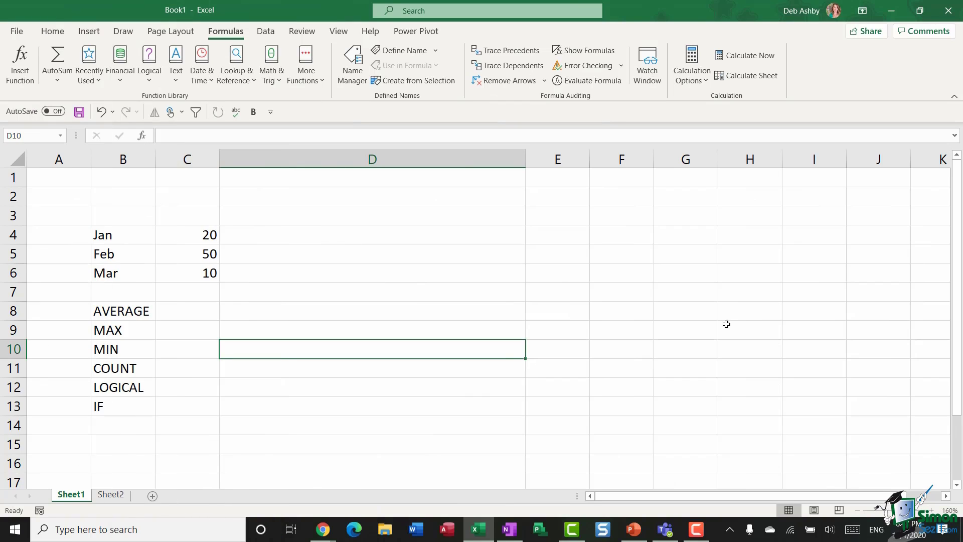
left_click(699, 280)
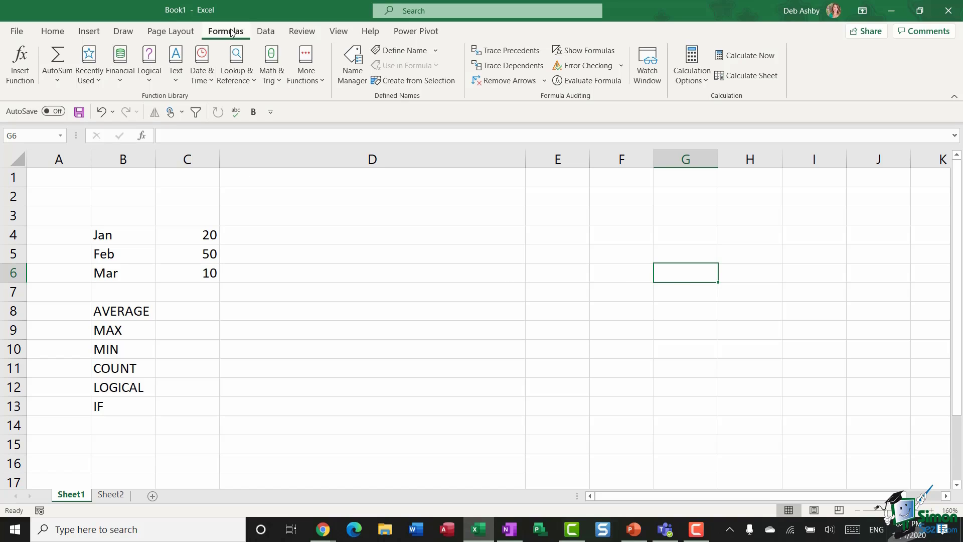
left_click(59, 85)
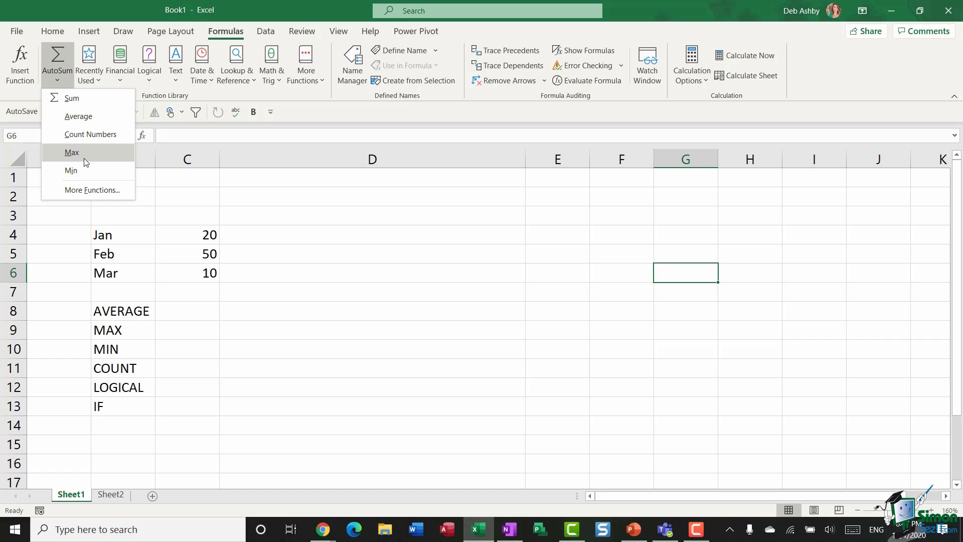
left_click(351, 127)
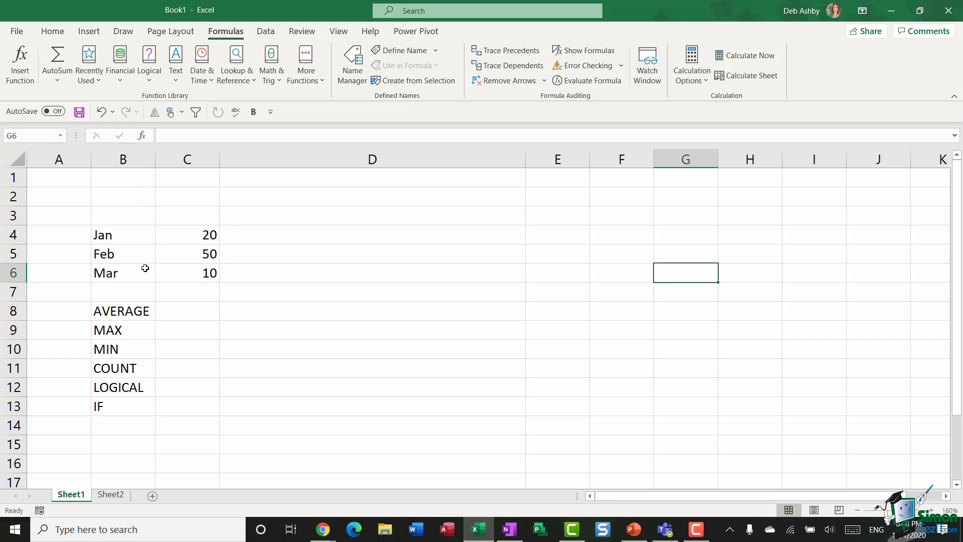
Enter =AVERAGE(C4:C6) in C8 to average the January to March values, choosing AVERAGE from the suggested functions
left_click(180, 316)
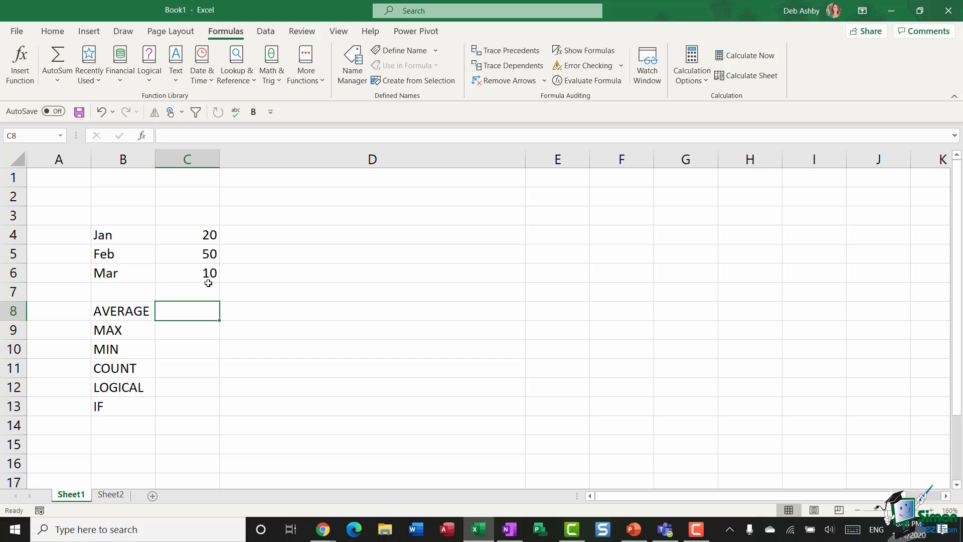
type("=")
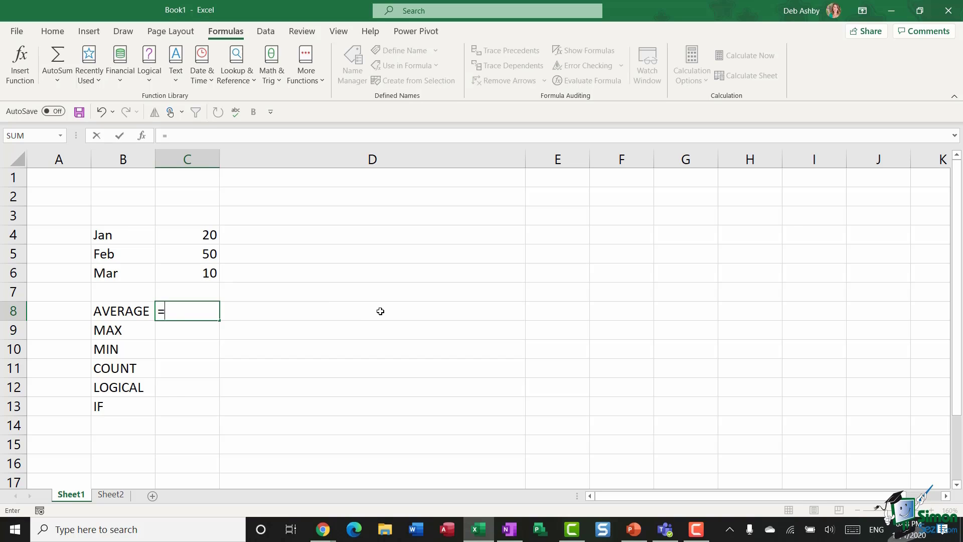
type("AVERAGE")
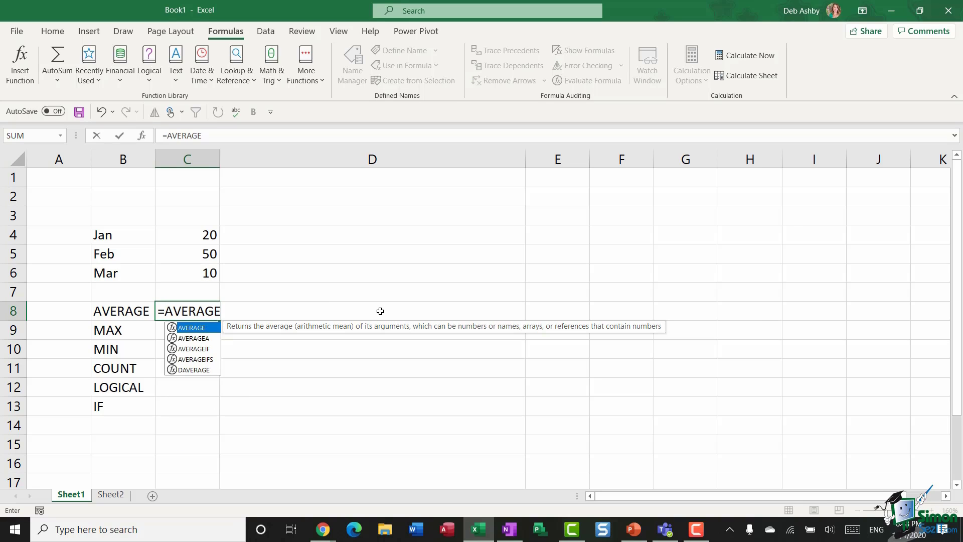
double_click(209, 327)
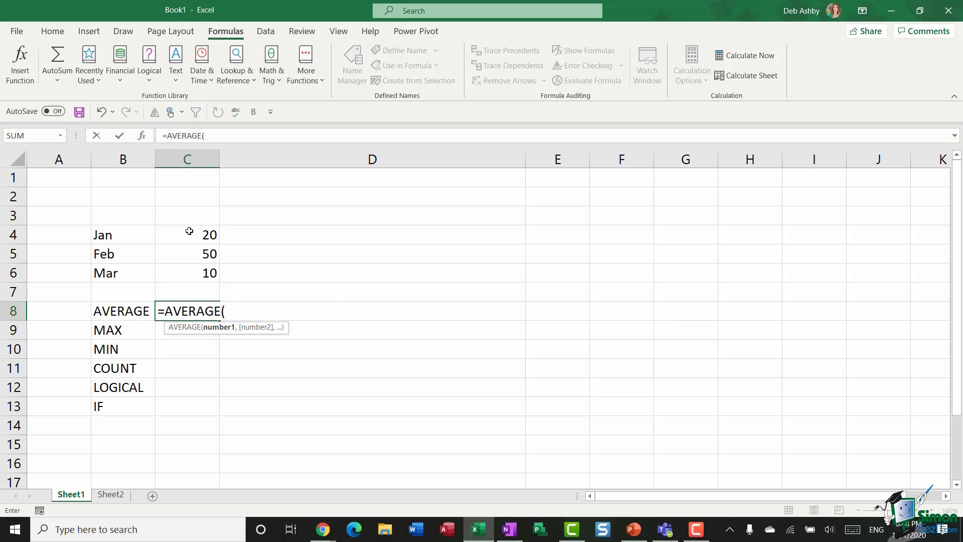
left_click_drag(189, 228, 187, 273)
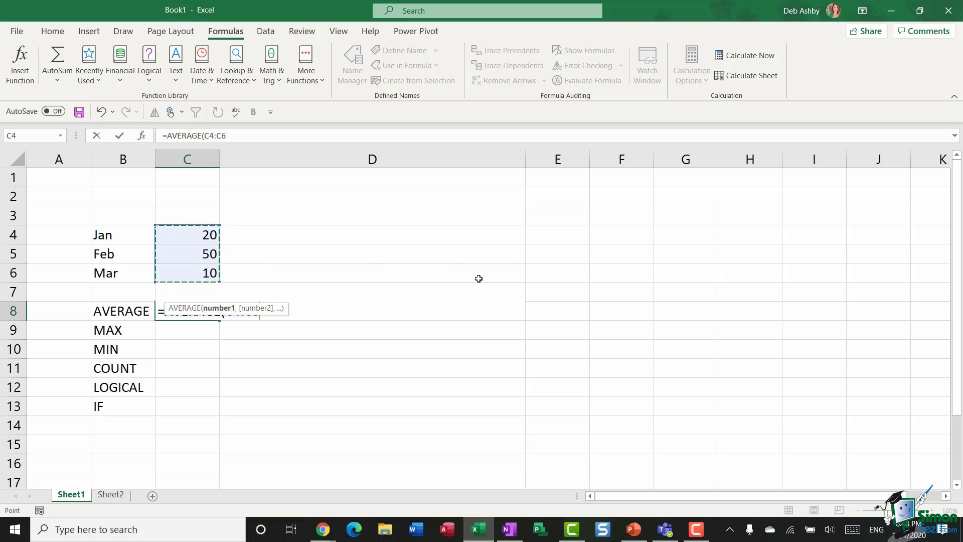
type(")")
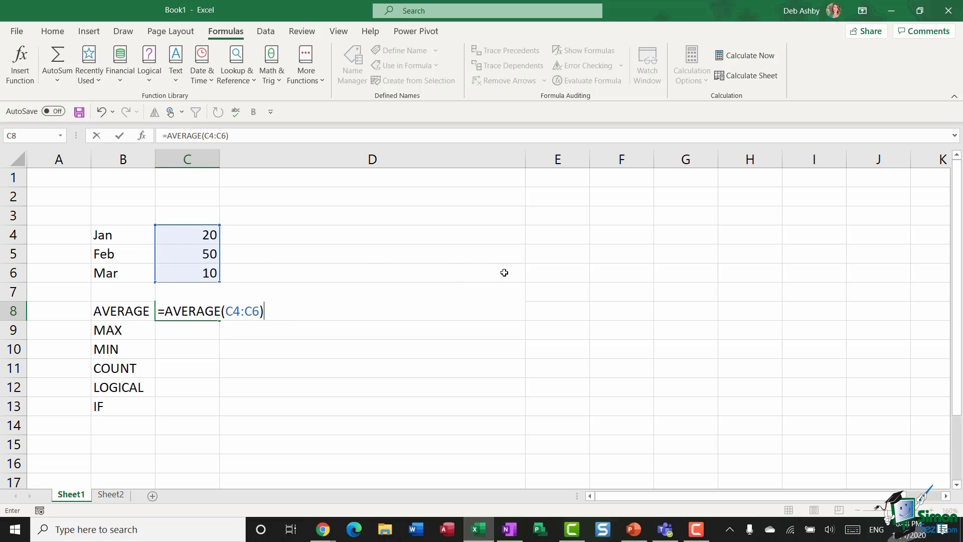
key("Return")
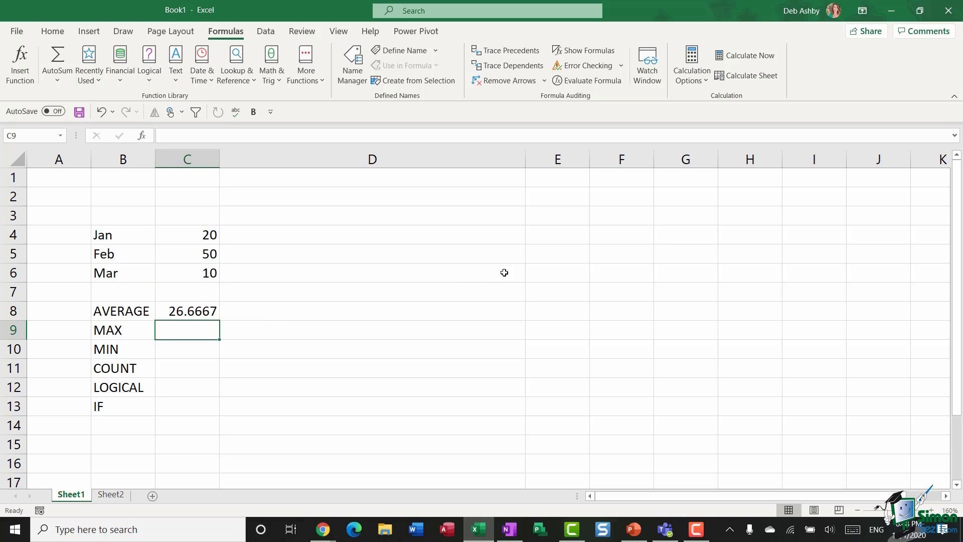
Review the averaged values in C4:C6 and format the average in C8 to show no decimal places
left_click(196, 316)
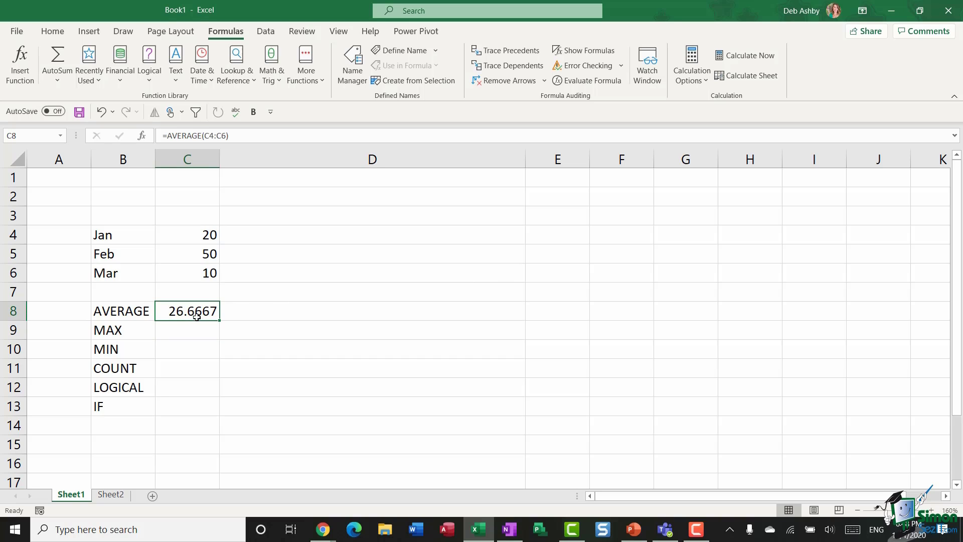
left_click_drag(205, 234, 201, 274)
left_click(197, 311)
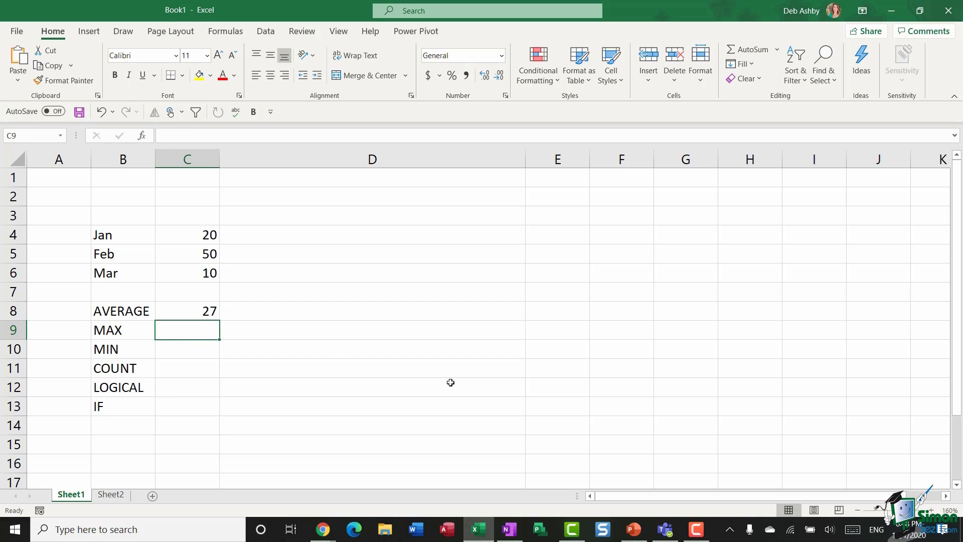
Enter =MAX(C4:C6) in C9 to find the highest monthly value, and reselect the cell to check its formula
type("=MAX")
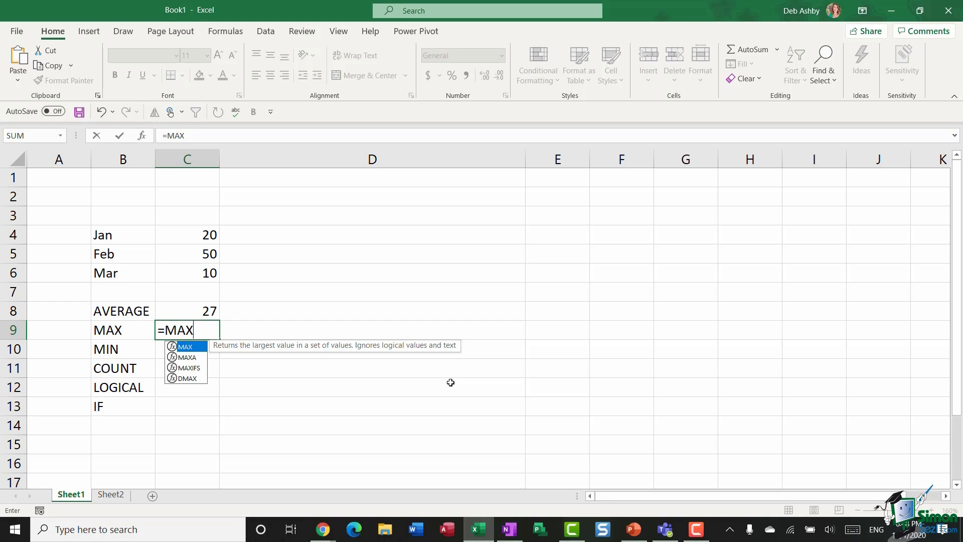
type("(")
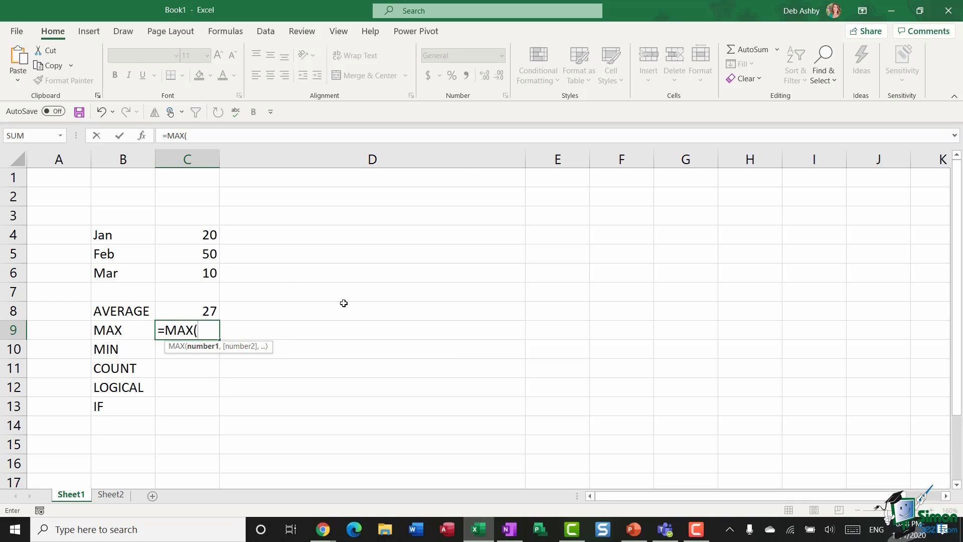
left_click_drag(201, 233, 194, 272)
type(")")
key("Return")
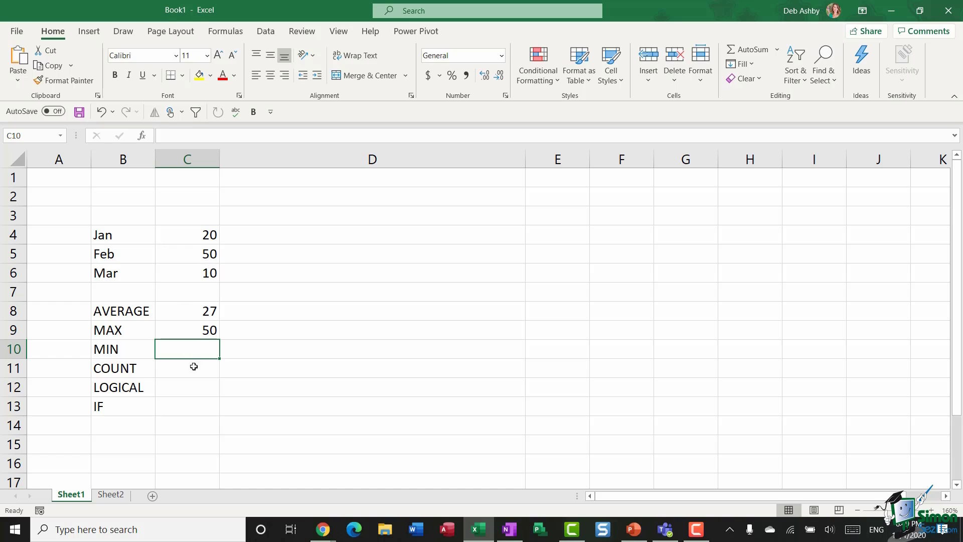
left_click(194, 332)
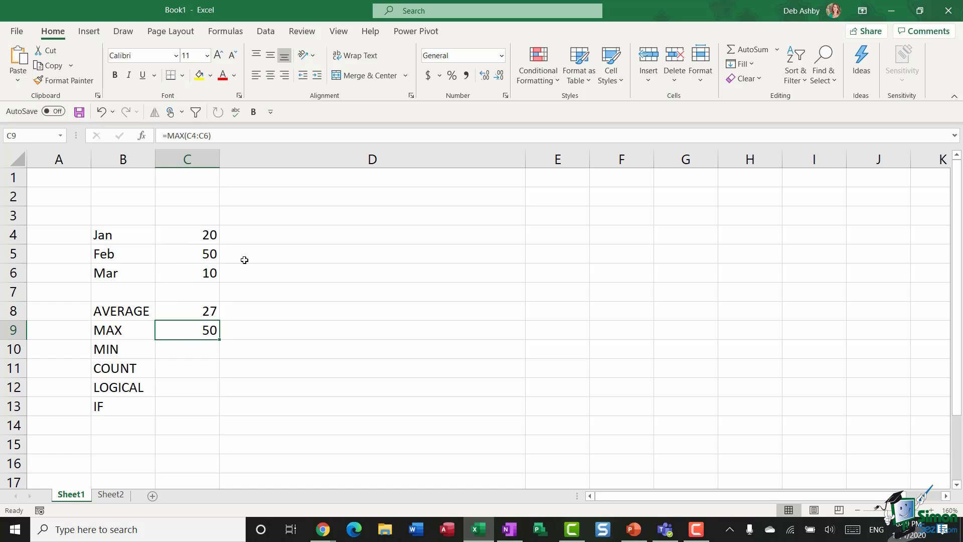
Enter =MIN(C4:C6) in C10 to find the lowest of the January to March values
left_click(187, 352)
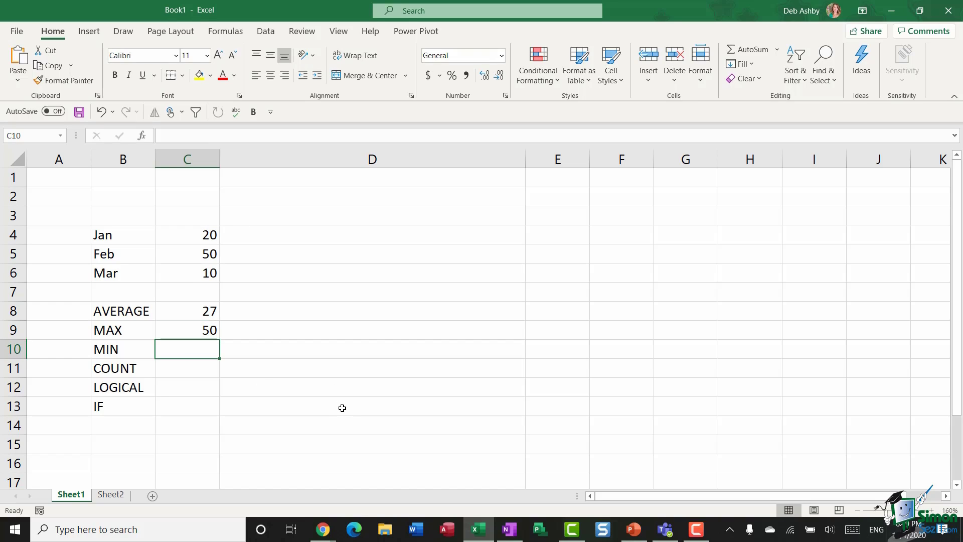
type("=MIN(")
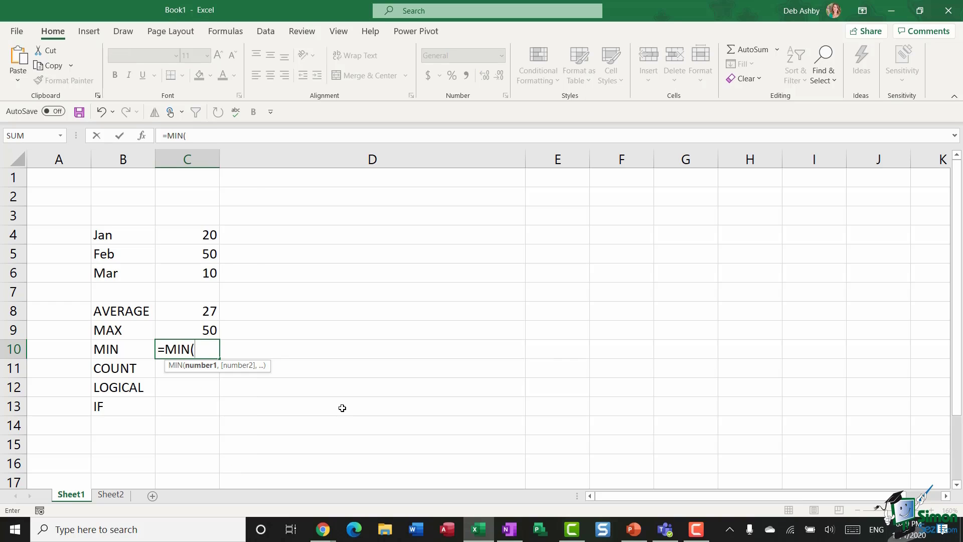
left_click_drag(189, 234, 179, 270)
type(")")
key("Return")
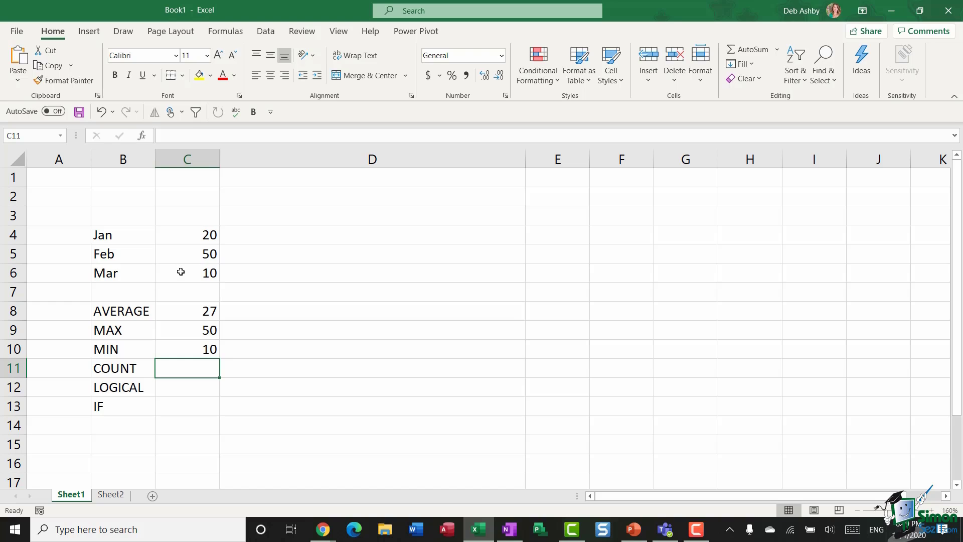
Enter =COUNT(C4:C6) in C11 to count the monthly values, and check them against the month labels in B4:B6
type("=COU")
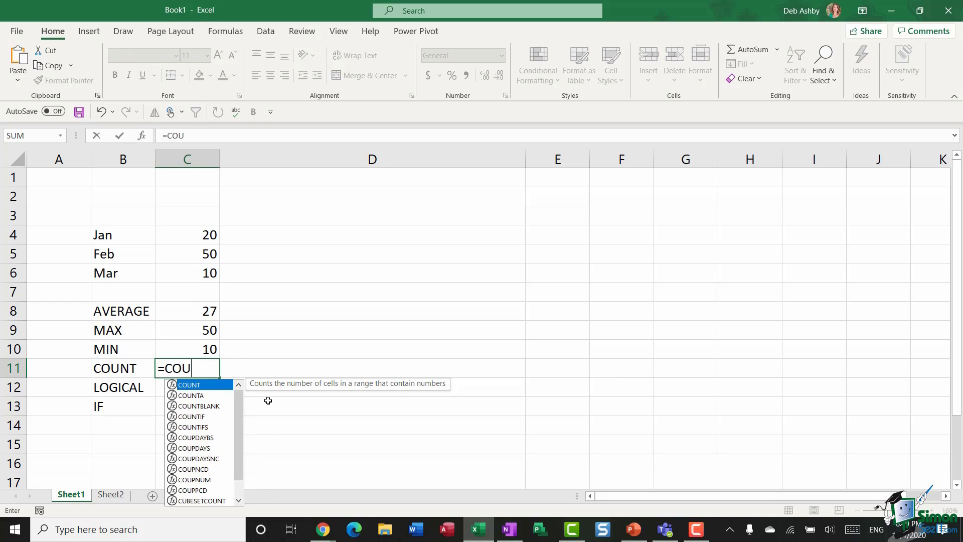
type("NT(")
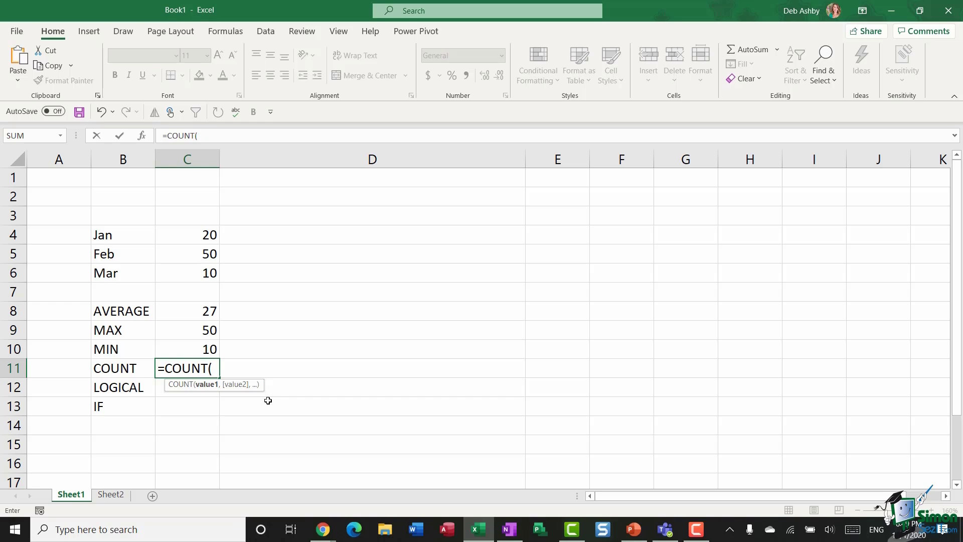
left_click_drag(181, 229, 175, 268)
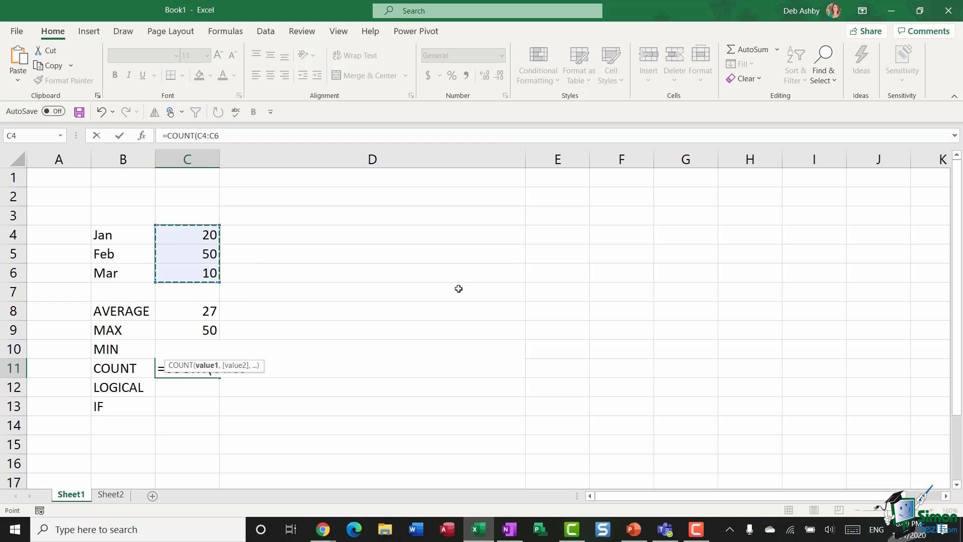
type(")")
key("Return")
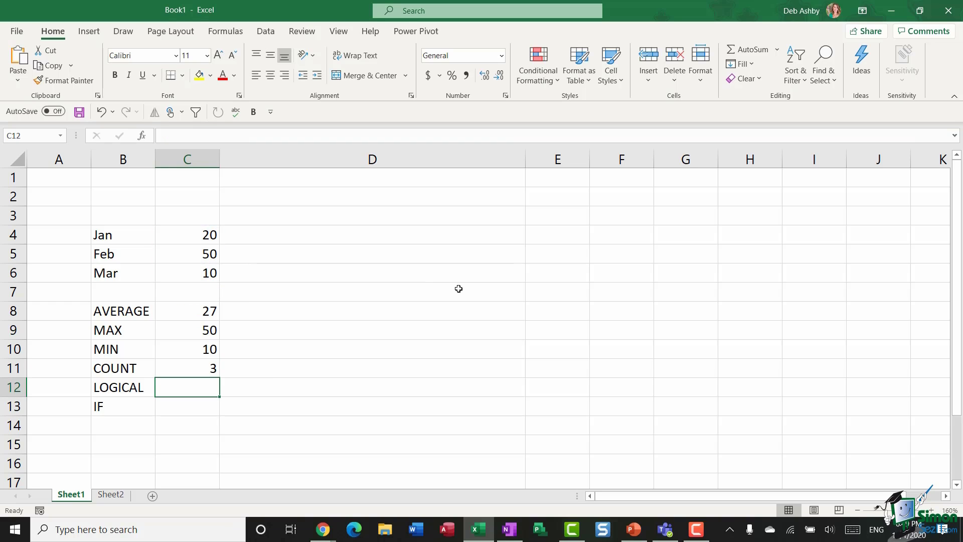
left_click_drag(124, 233, 118, 272)
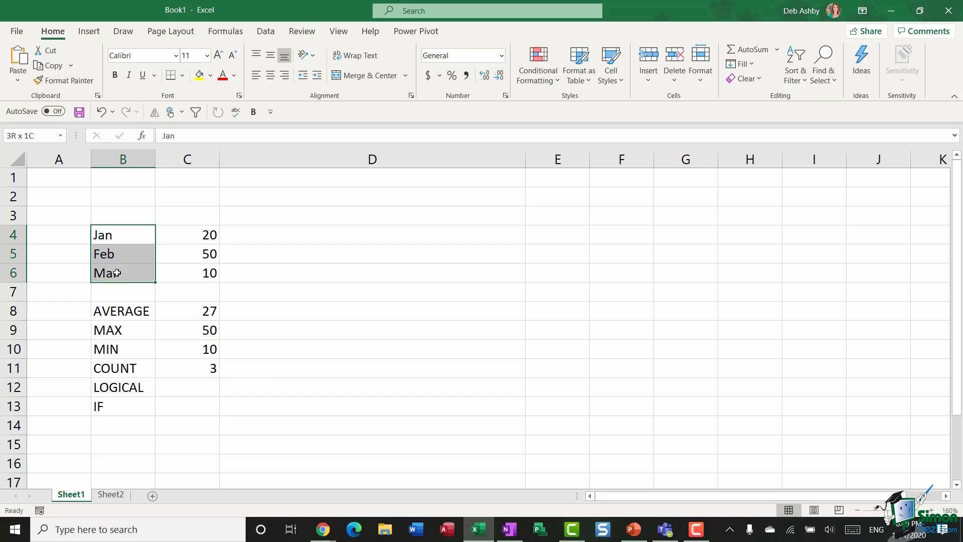
left_click(544, 351)
left_click(231, 401)
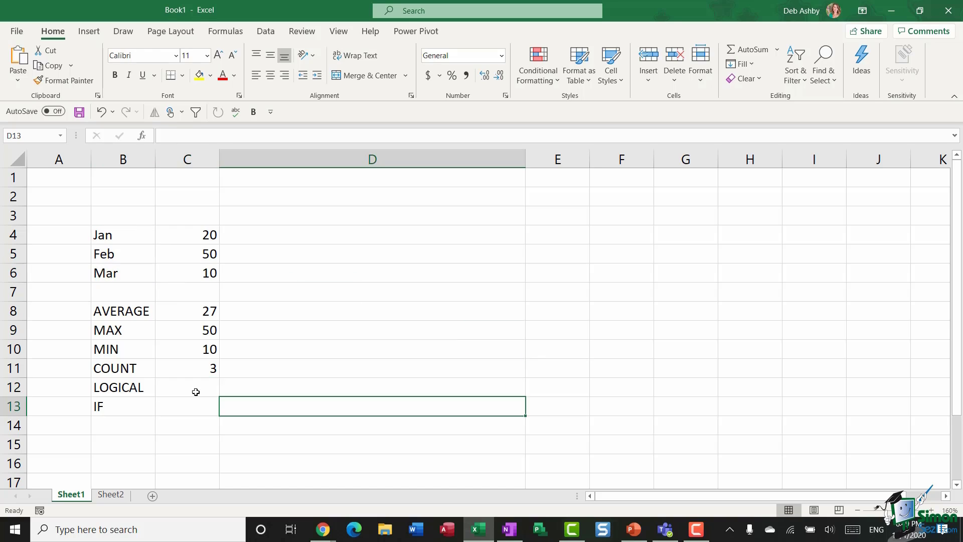
Enter the logical test =C5>25 in C12 to check whether the February value exceeds 25
left_click(195, 389)
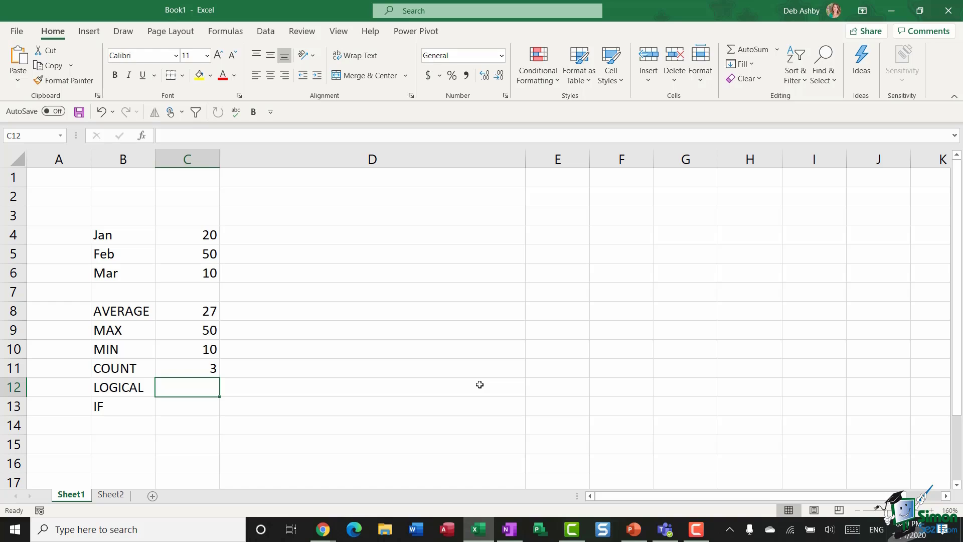
type("=")
left_click(190, 253)
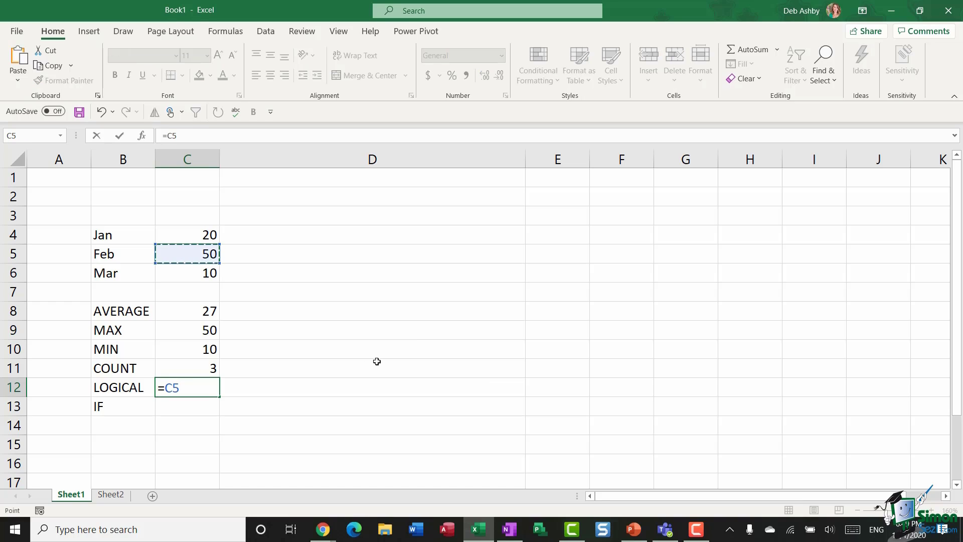
type(">25")
key("Return")
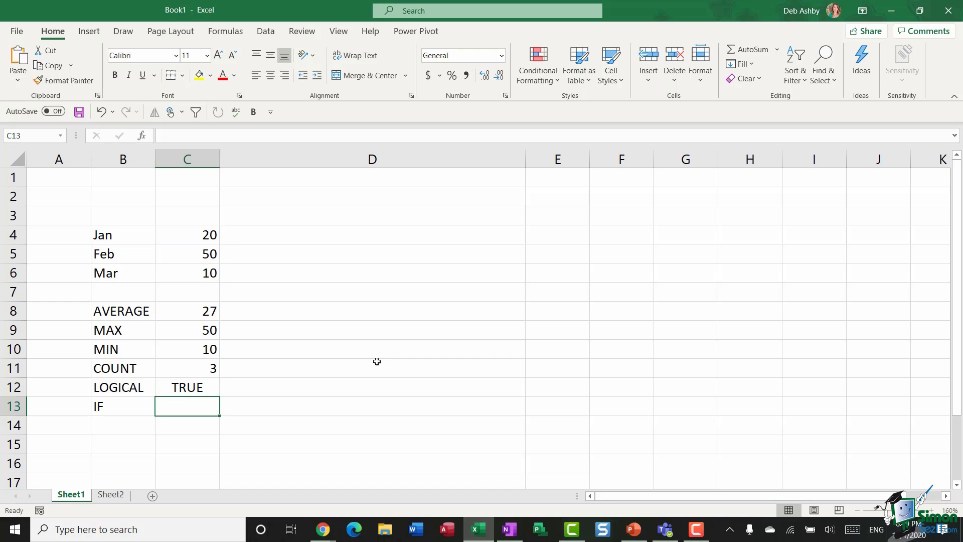
Change the logical test in C12 to =C5<25 by replacing the comparison operator, and accept it
double_click(186, 386)
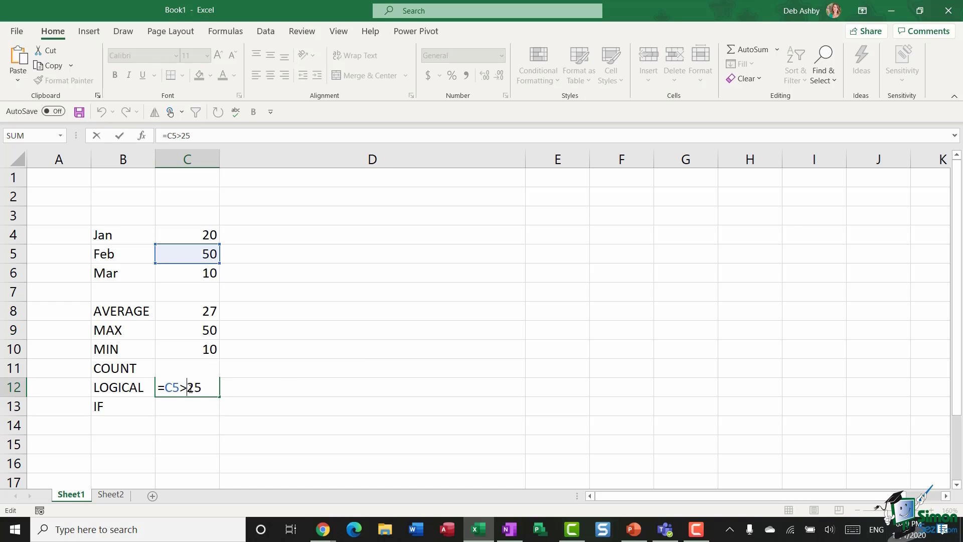
key("Left")
key("Left")
key("BackSpace")
type("<")
key("Return")
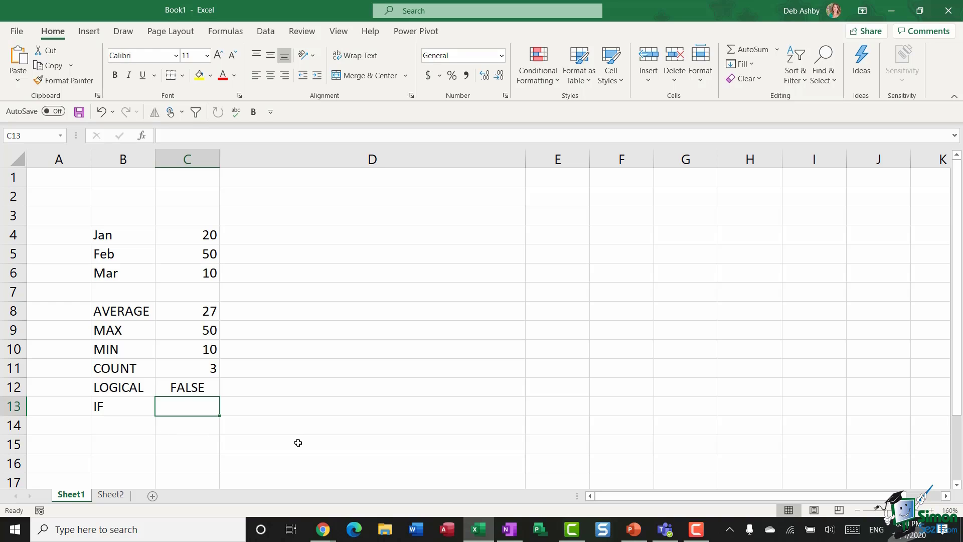
Enter =IF(C5>25,"Yes","No") in C13 to return Yes or No depending on the February value
type("=")
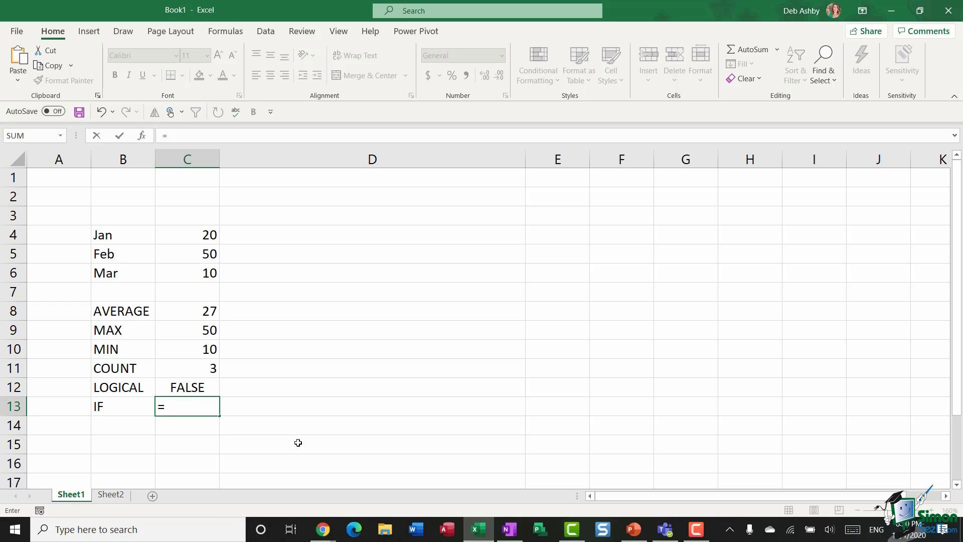
type("IF(")
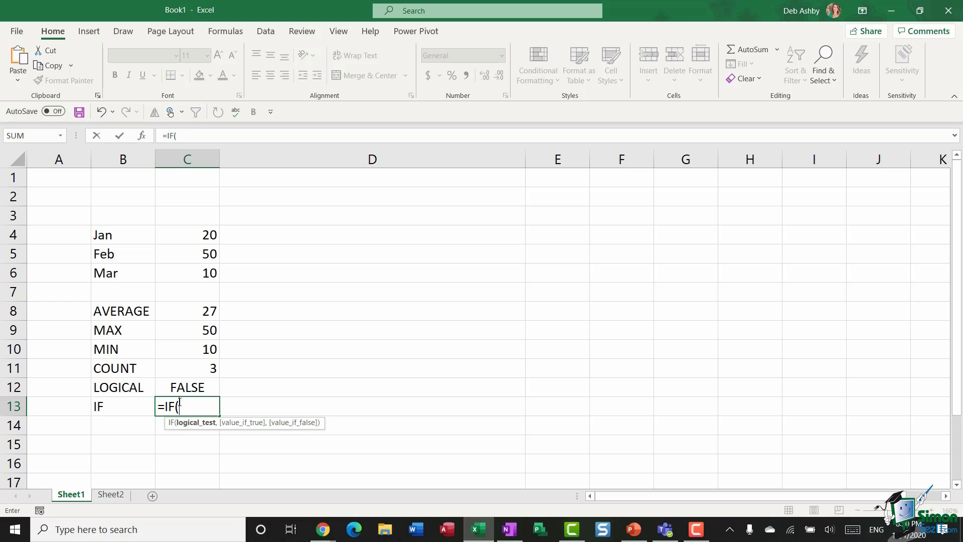
left_click(195, 253)
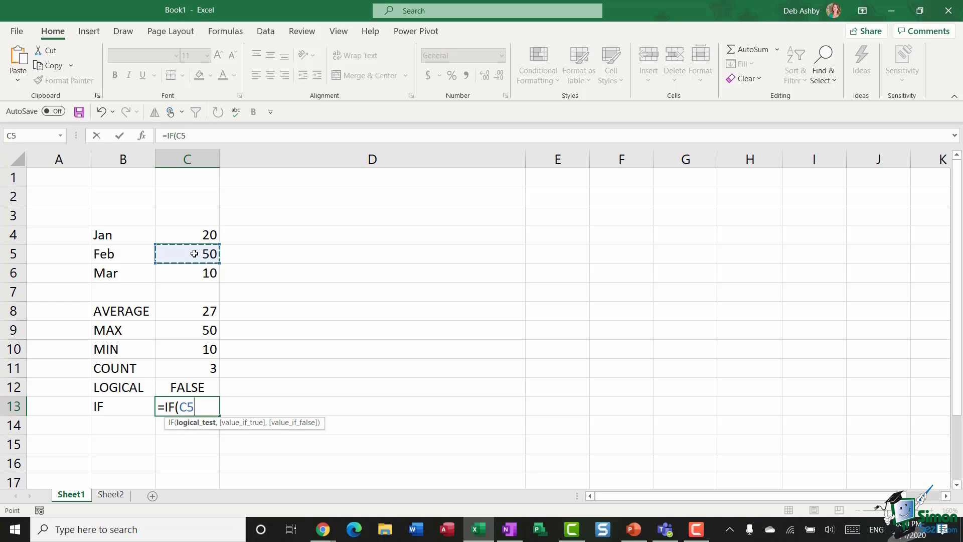
type(">")
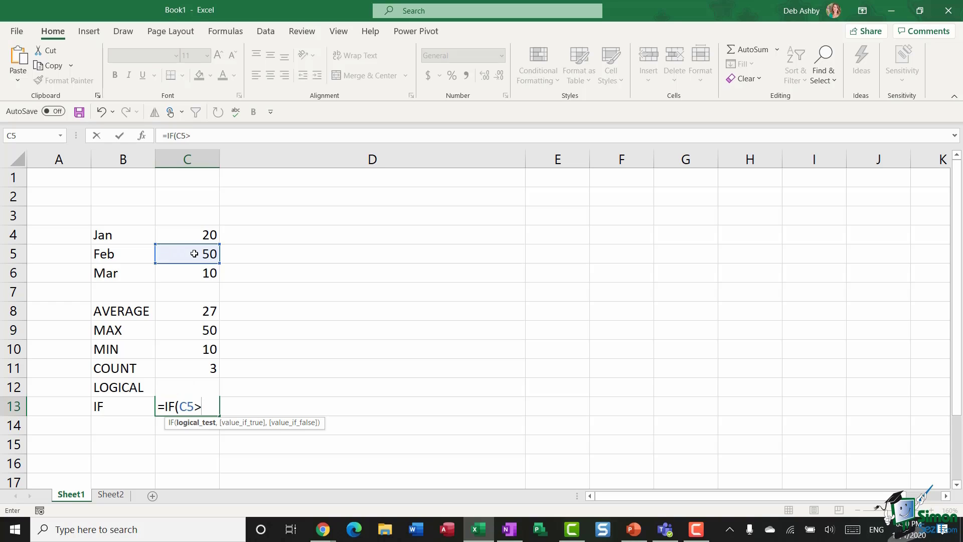
type("25,")
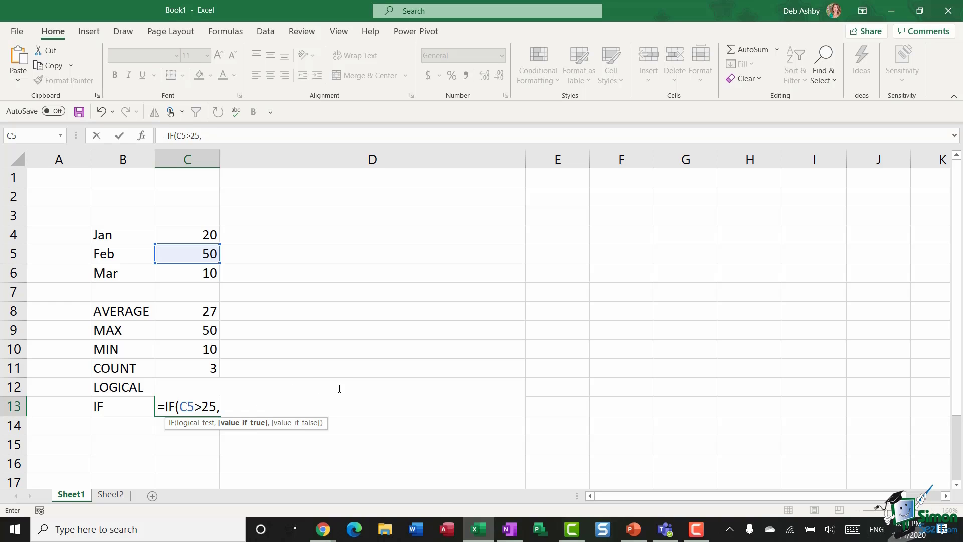
type("\"Yes\"")
type(",")
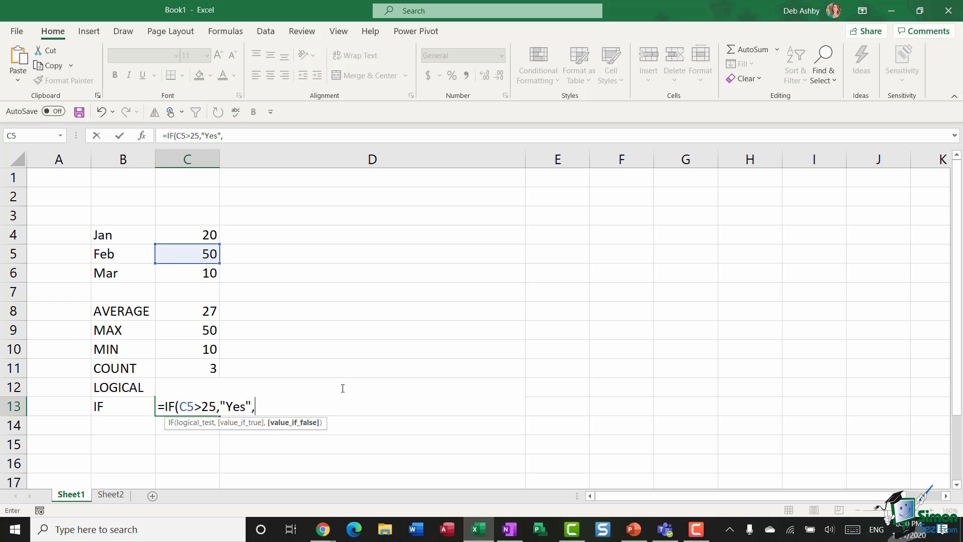
type("\"No\")")
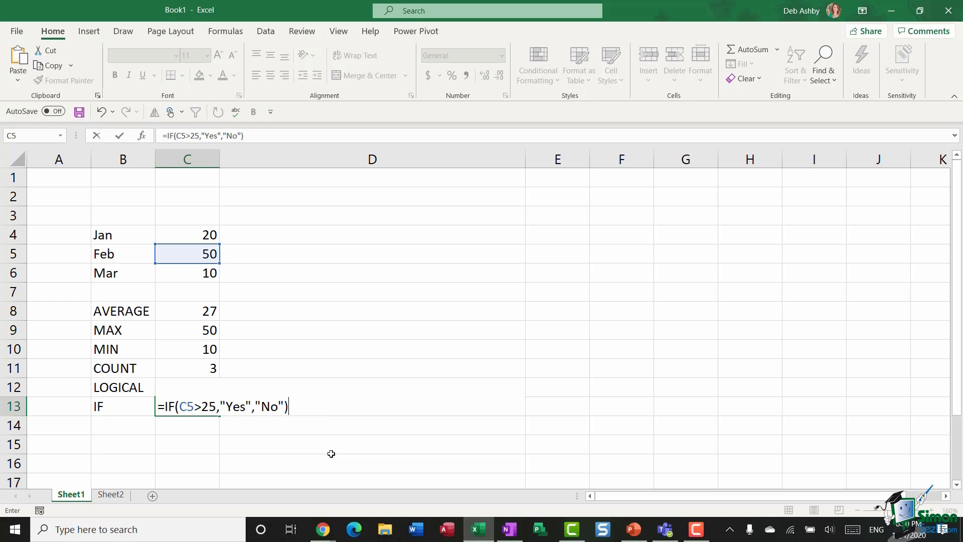
key("Return")
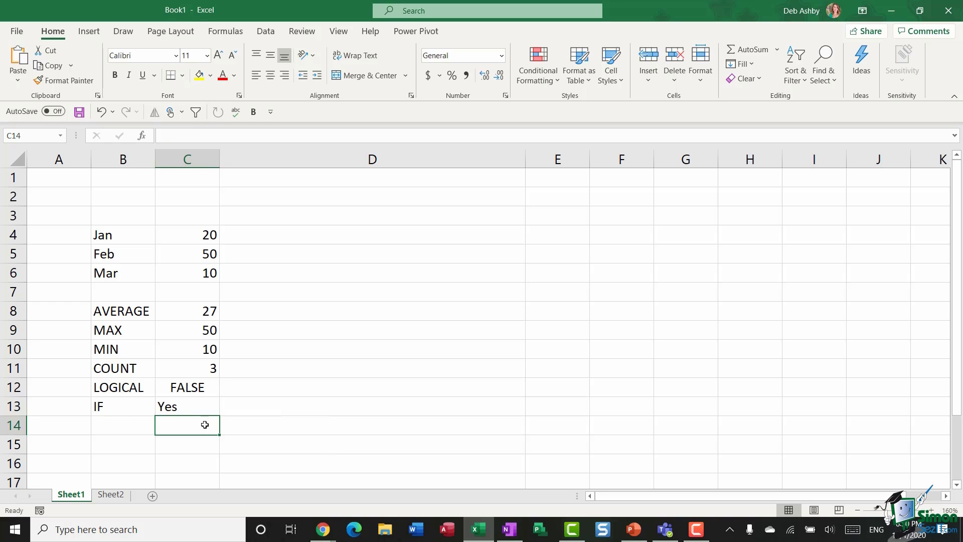
Reopen the IF formula in C13 to review its logical test and its true and false values, leaving it unchanged
left_click(190, 405)
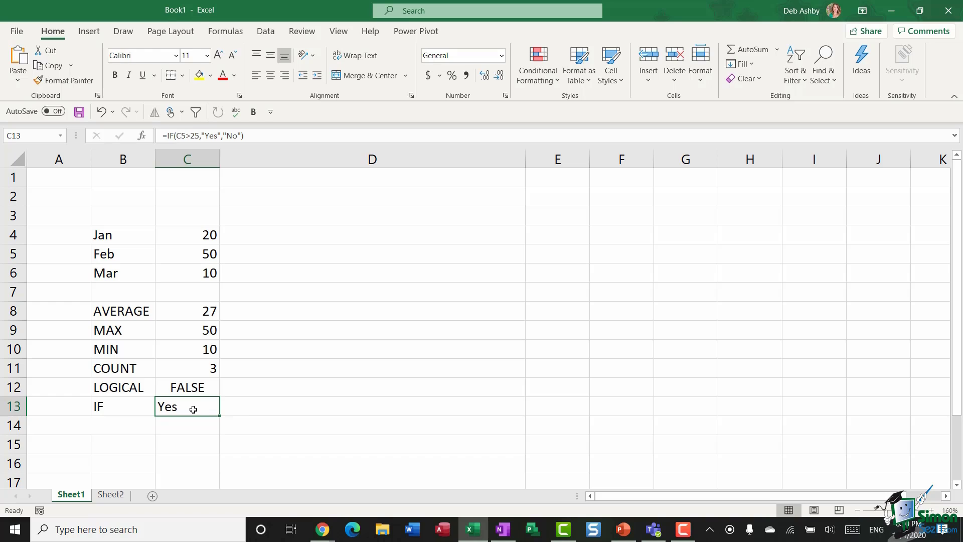
double_click(193, 409)
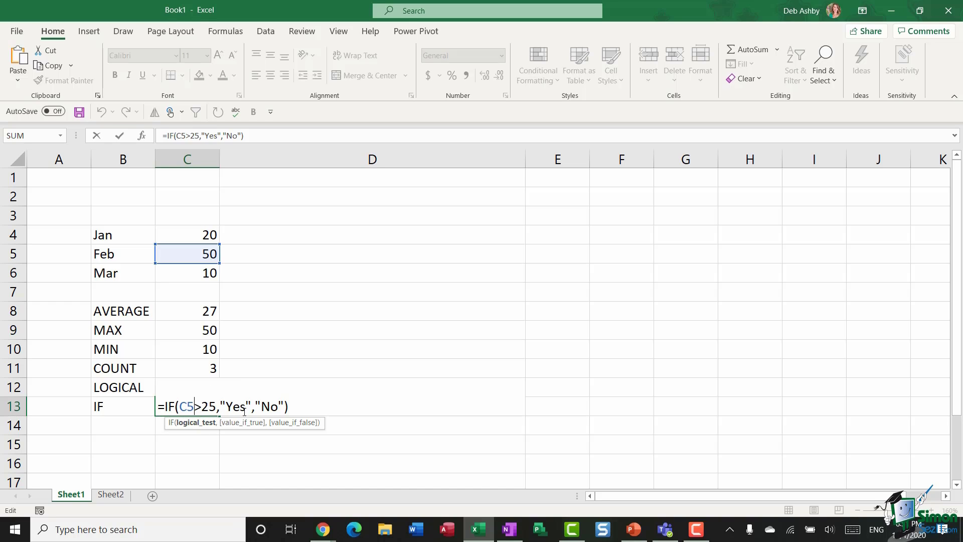
left_click(313, 407)
key("Return")
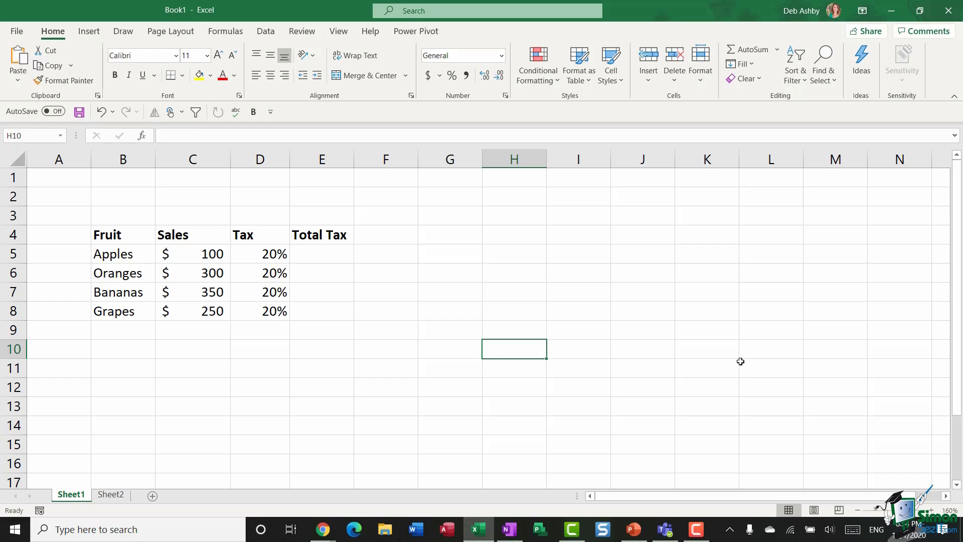
Examine the fruit names, sales amounts and tax rates in B5:D8 and the Total Tax cell for Apples
left_click_drag(127, 253, 124, 310)
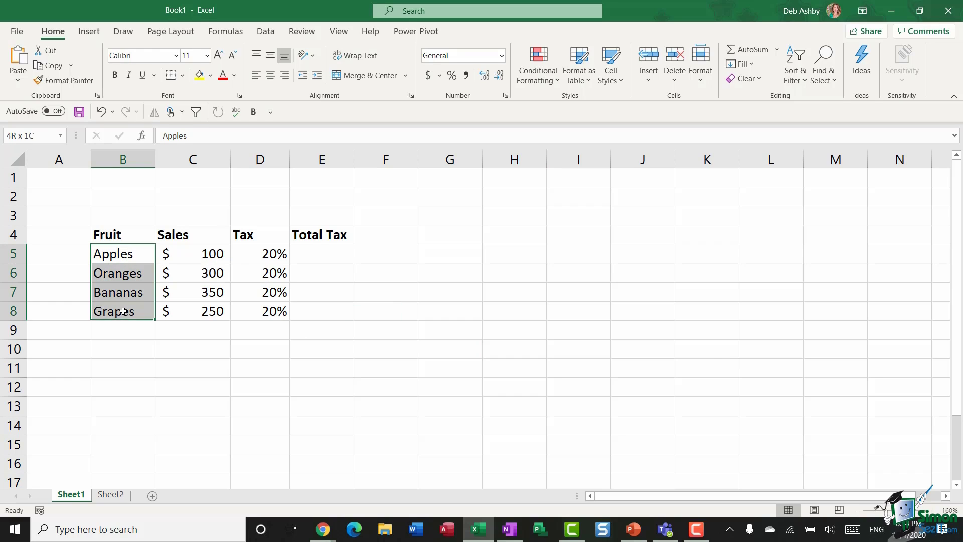
left_click(201, 254)
left_click_drag(202, 254, 211, 312)
left_click_drag(270, 253, 266, 307)
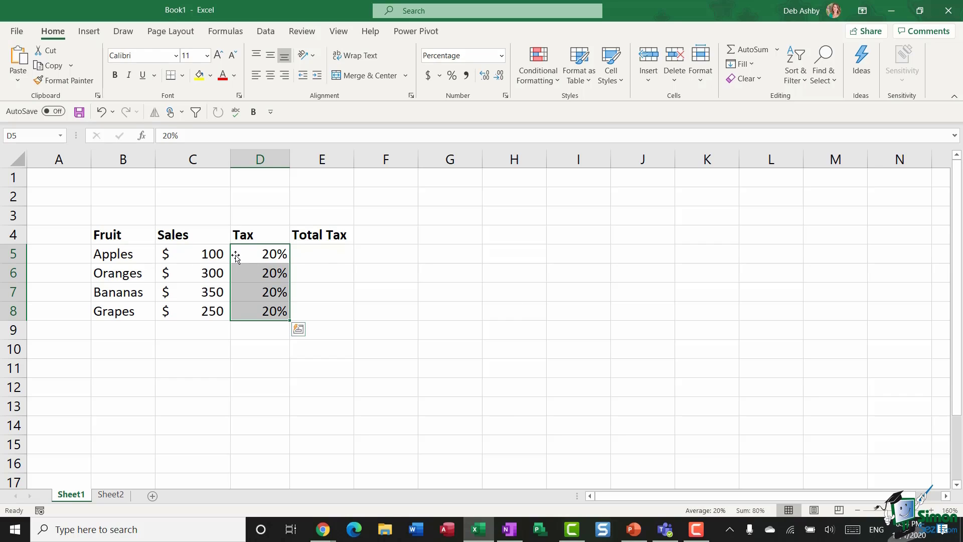
left_click(333, 254)
left_click_drag(135, 254, 123, 312)
Enter =SUM(C5*D5) in E5 to calculate the total tax for Apples, and reselect the cell
left_click(339, 256)
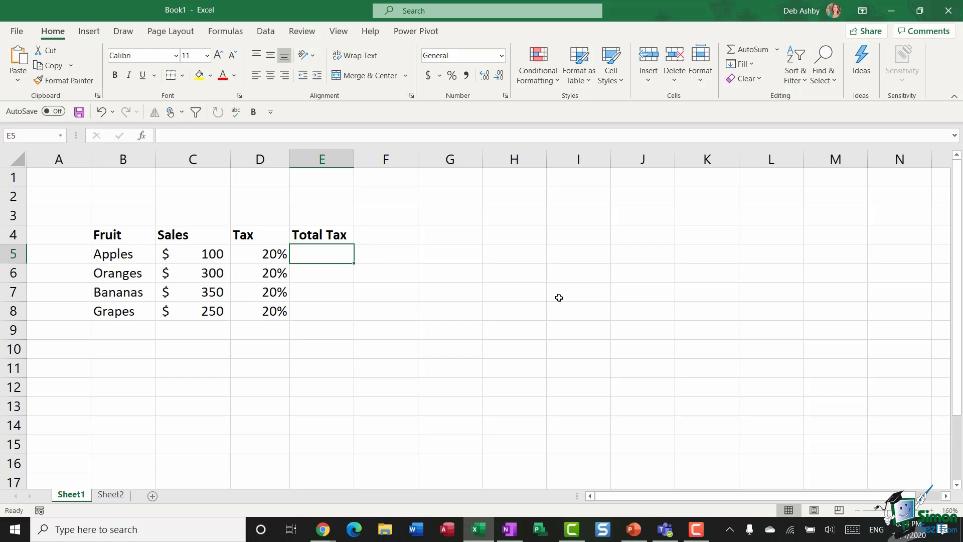
type("=S")
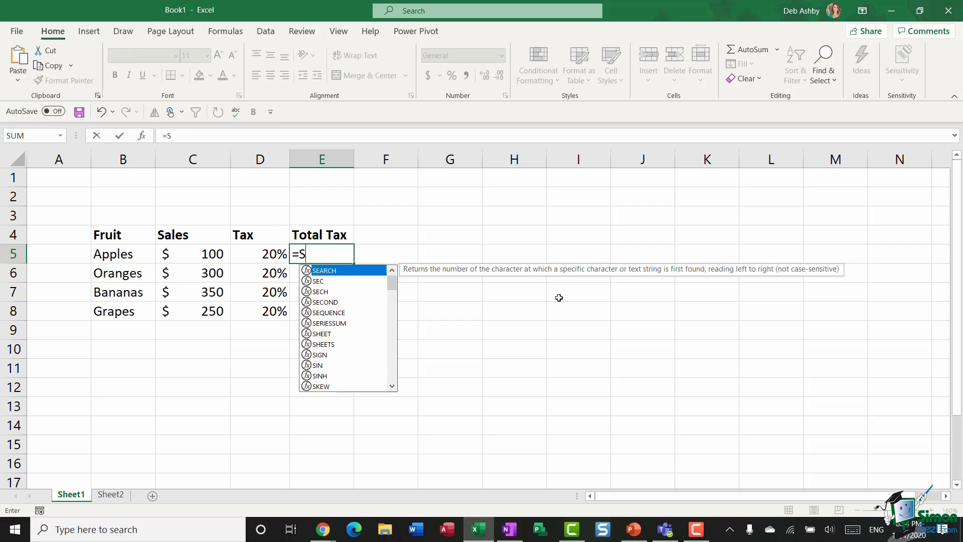
type("UM(")
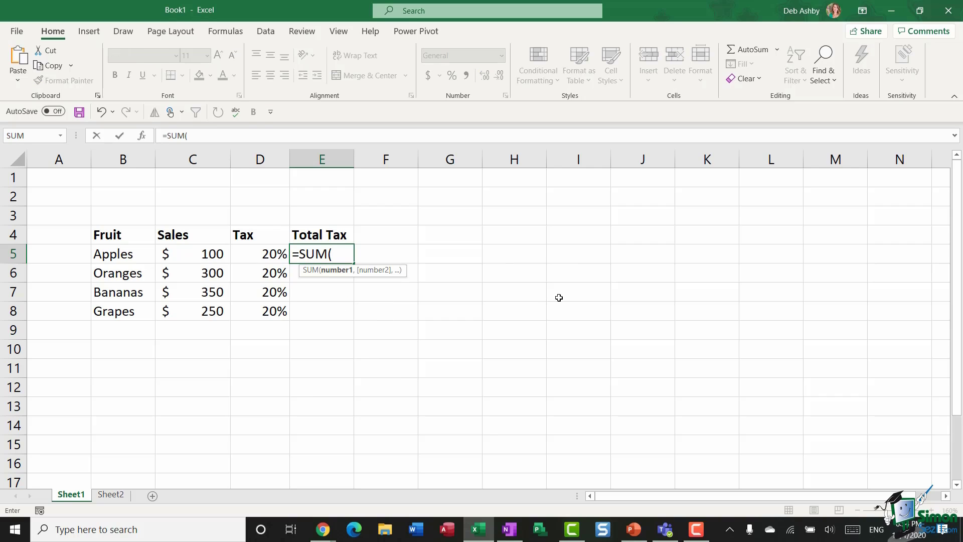
left_click(193, 254)
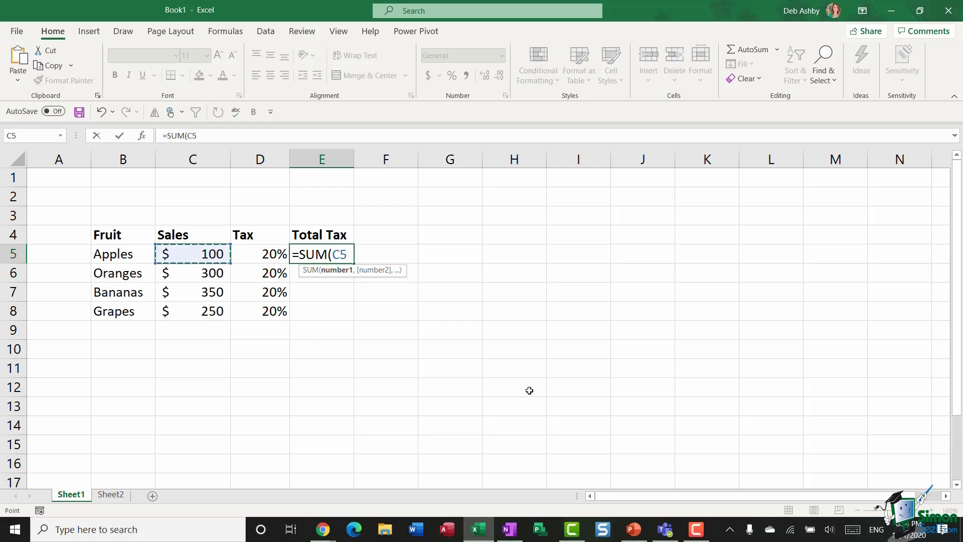
type("*")
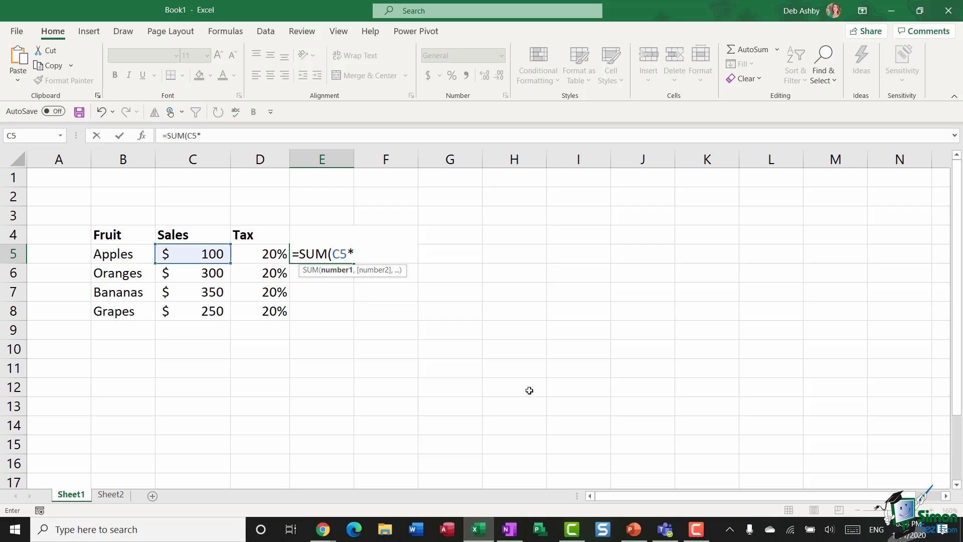
left_click(269, 254)
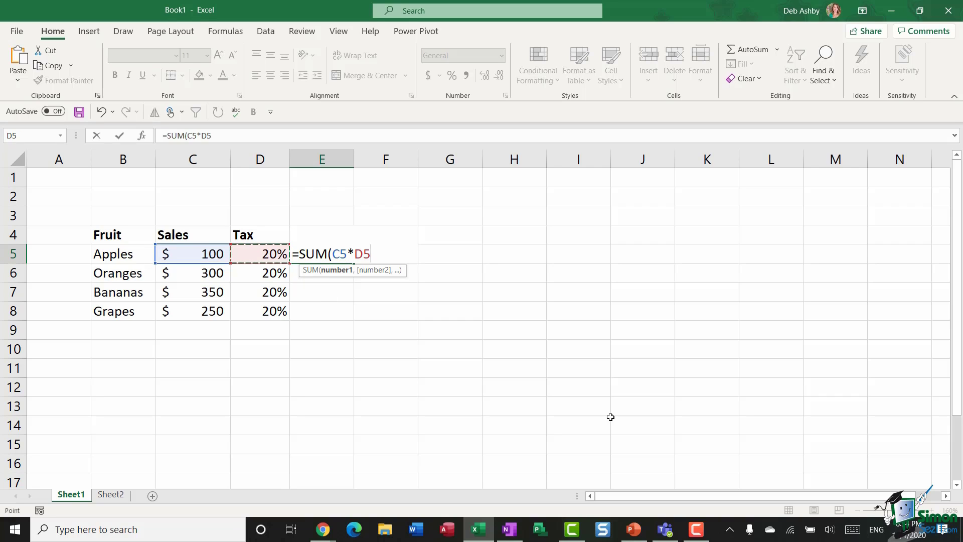
type(")")
key("Return")
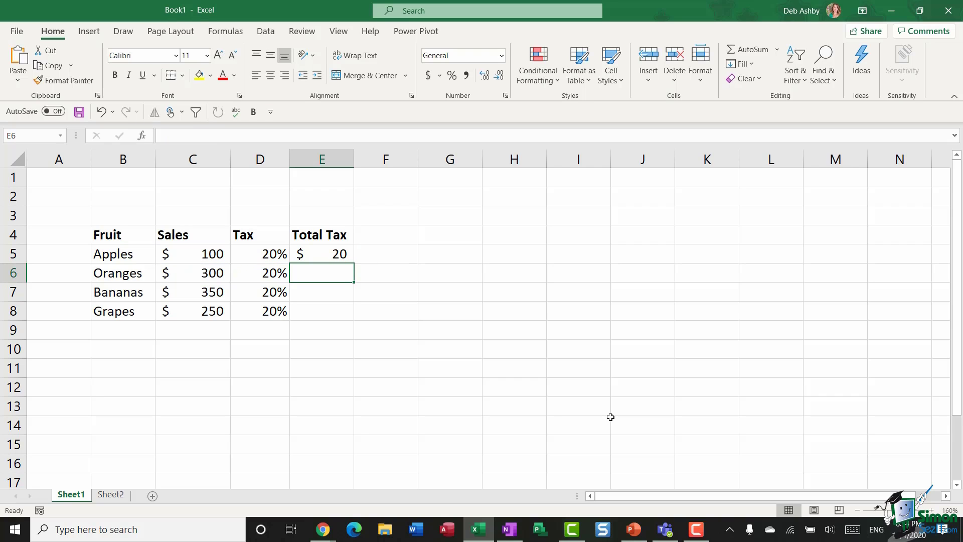
left_click(338, 259)
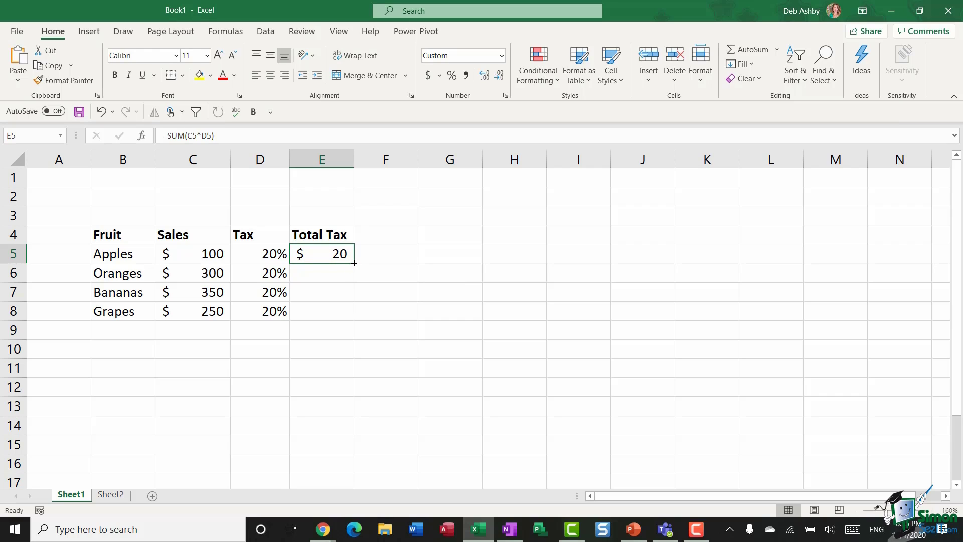
Fill the Total Tax formula from E5 down to E8 and select the sales and tax cells in C8:D8 it uses
left_click_drag(354, 264, 354, 315)
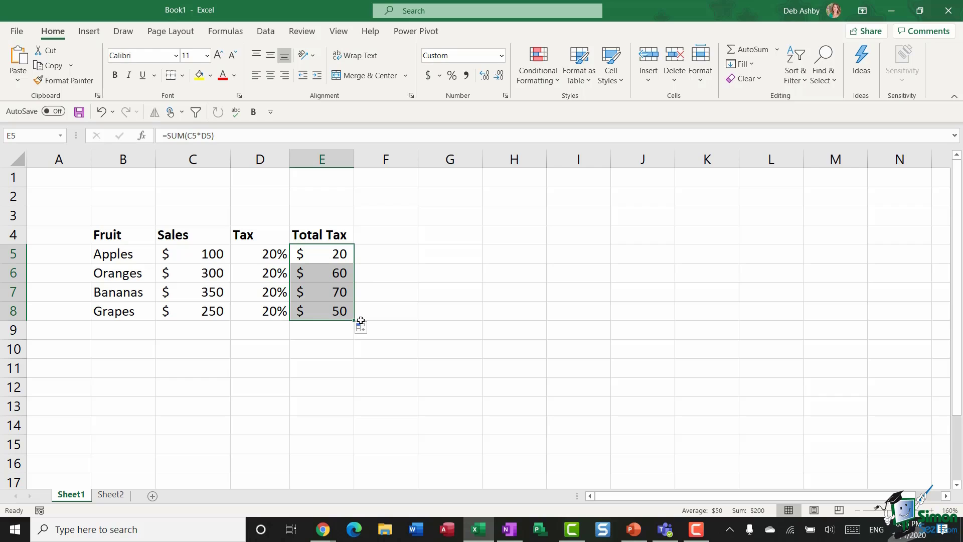
left_click_drag(177, 279, 242, 295)
left_click_drag(181, 312, 258, 312)
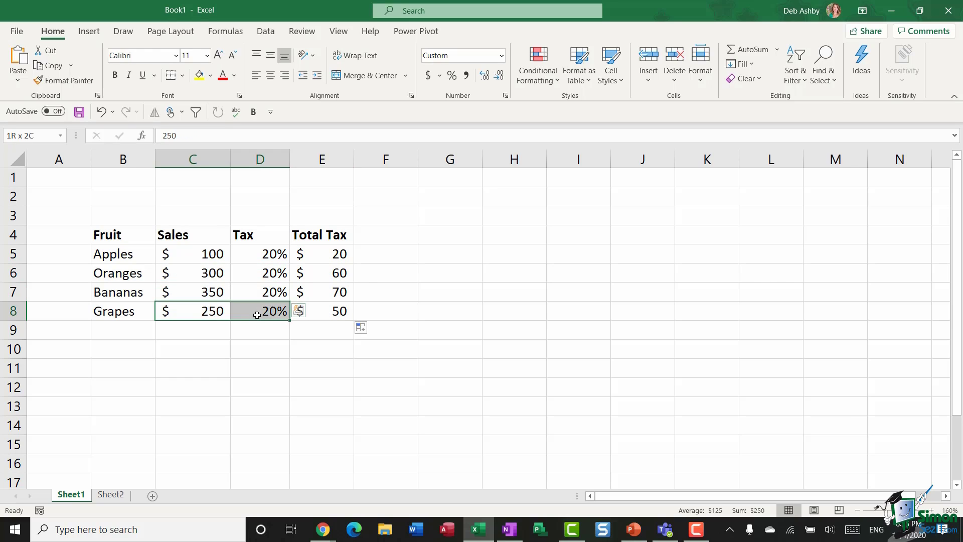
Open the Total Tax formulas in E5 and E7 to compare their cell references, leaving both unedited
left_click(322, 252)
double_click(327, 254)
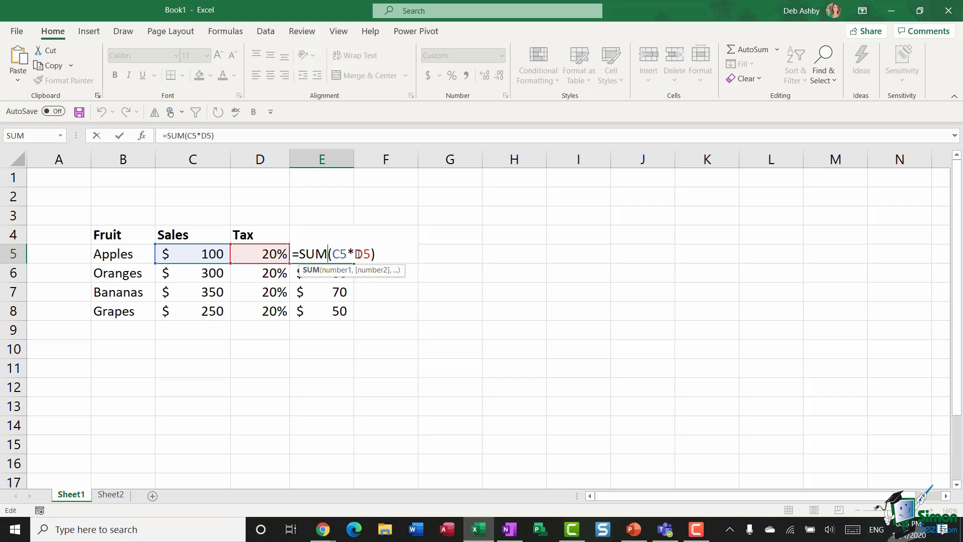
left_click(339, 293)
double_click(339, 293)
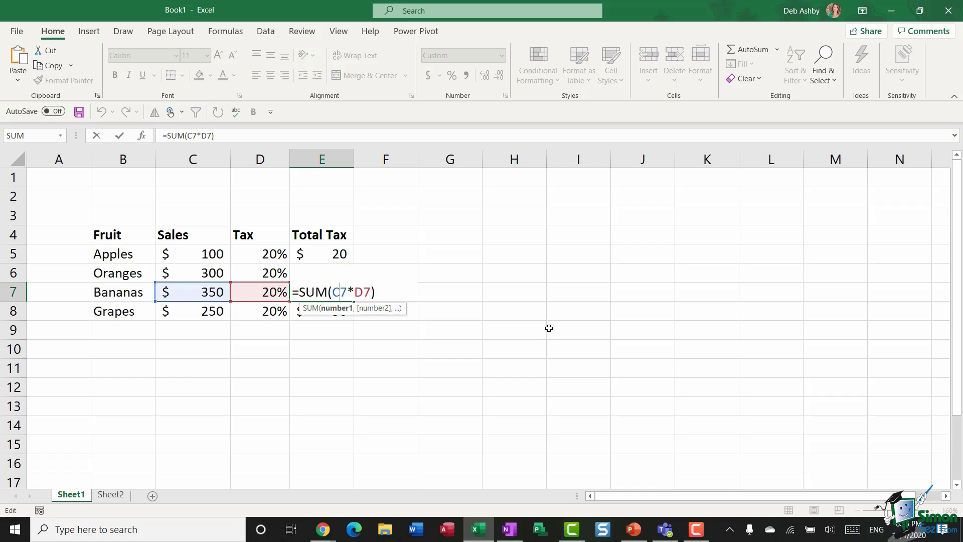
key("Return")
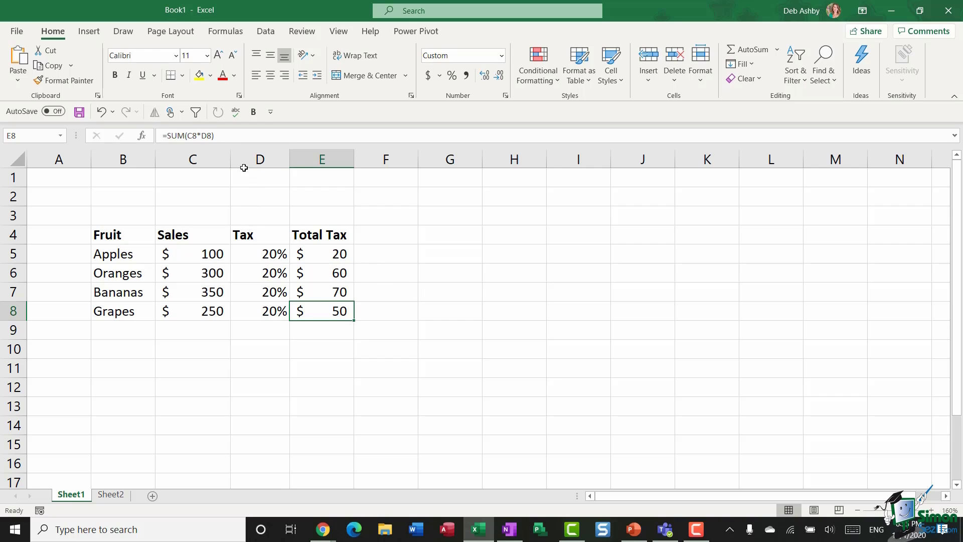
Delete the Tax column D and clear the Total Tax results in D5:D8
left_click(259, 159)
right_click(256, 160)
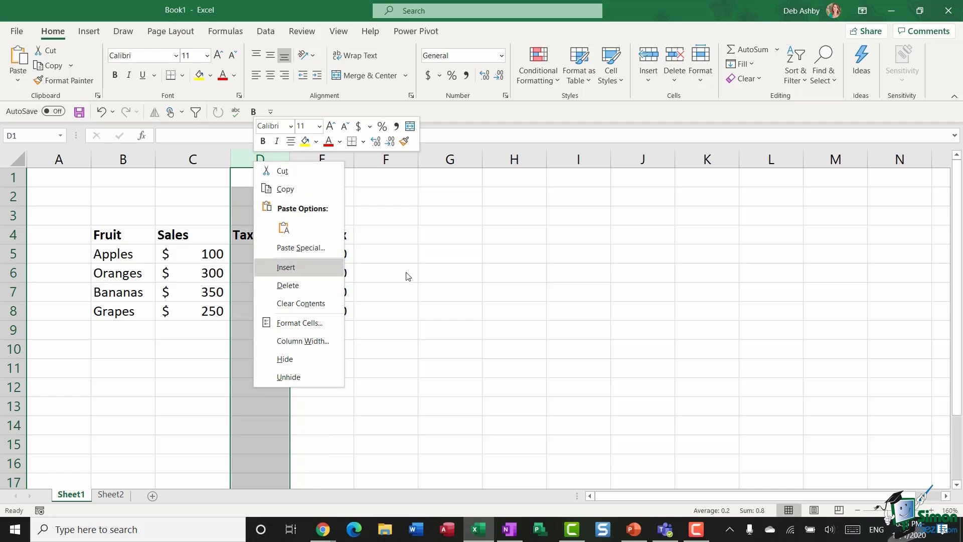
left_click(452, 280)
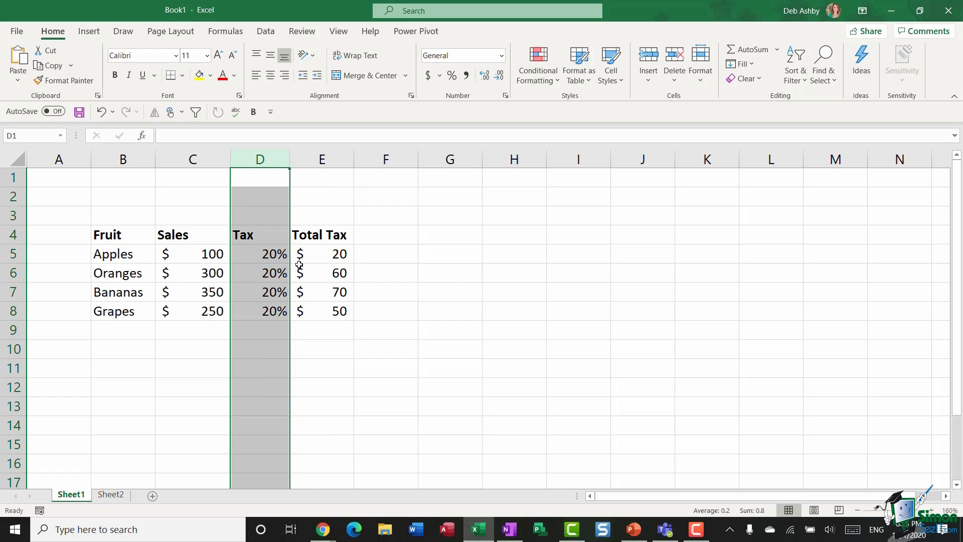
right_click(253, 158)
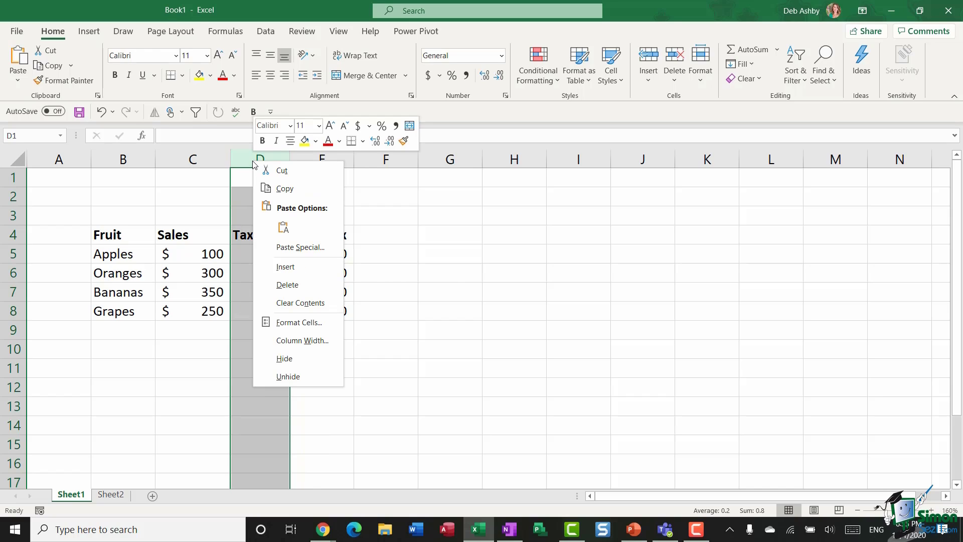
left_click(286, 285)
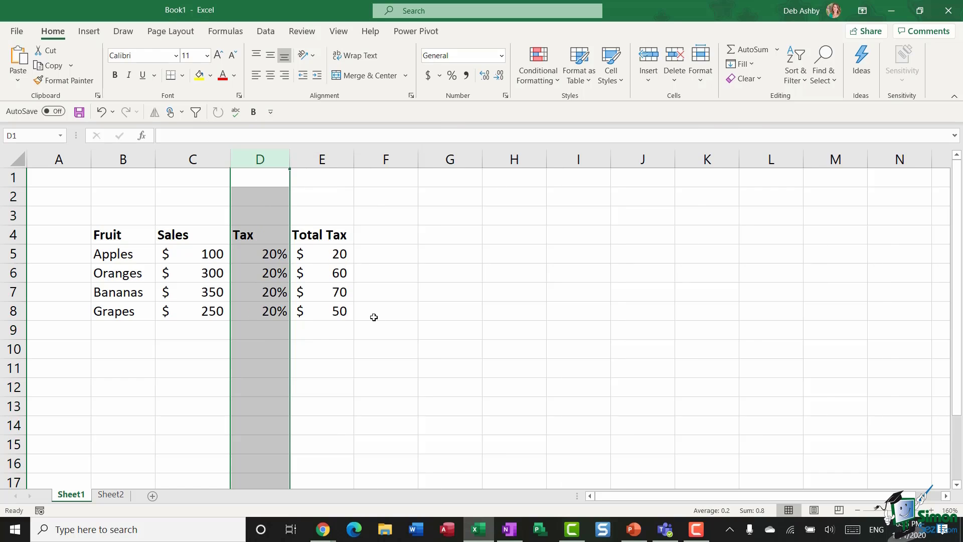
left_click_drag(266, 252, 259, 297)
key("Delete")
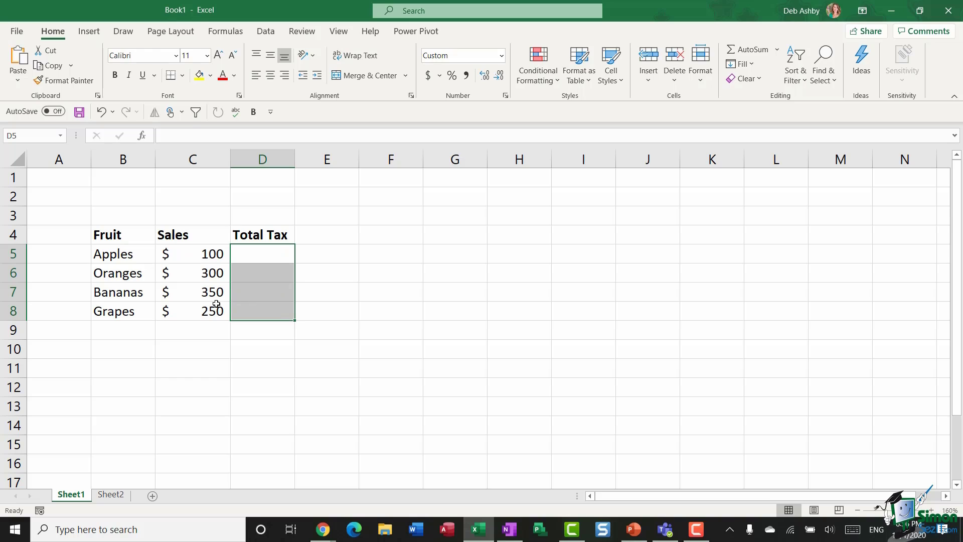
Enter 20% in H3 as a single tax rate outside the table
left_click(523, 220)
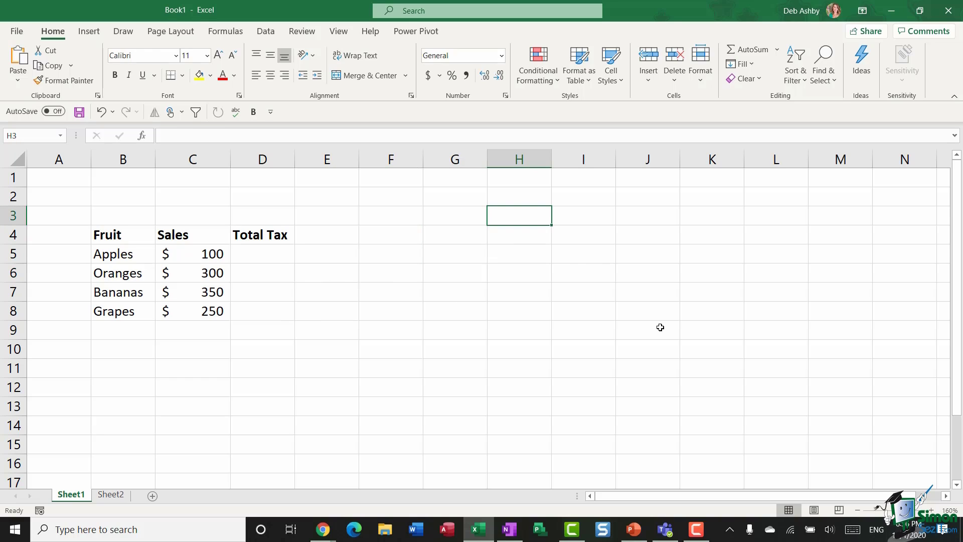
type("320")
key("BackSpace")
key("BackSpace")
key("BackSpace")
type("20%")
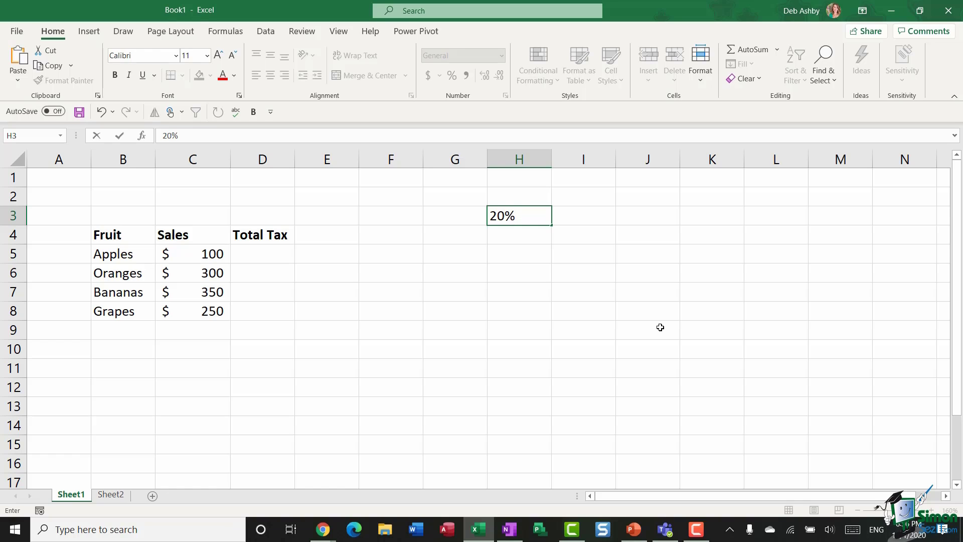
left_click(626, 357)
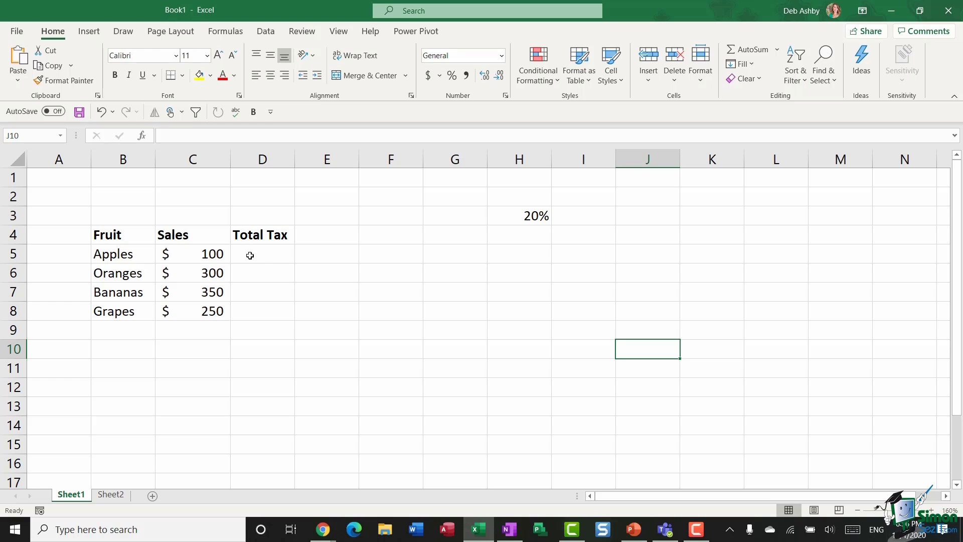
Enter =SUM(C5*H3) in D5 to calculate the tax for Apples from the rate in H3
left_click(528, 216)
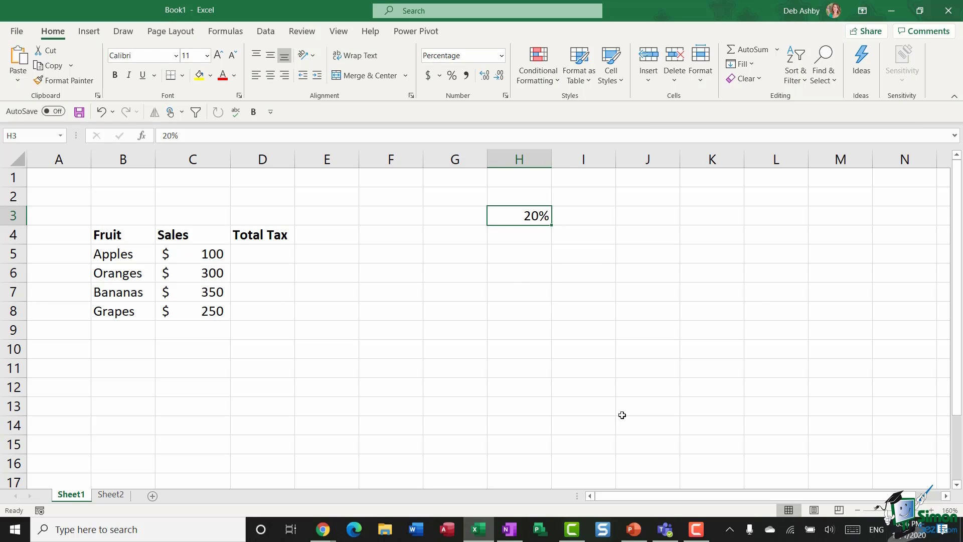
key("Down")
key("Down")
key("Left")
key("Left")
key("Left")
key("Left")
type("=SUM(")
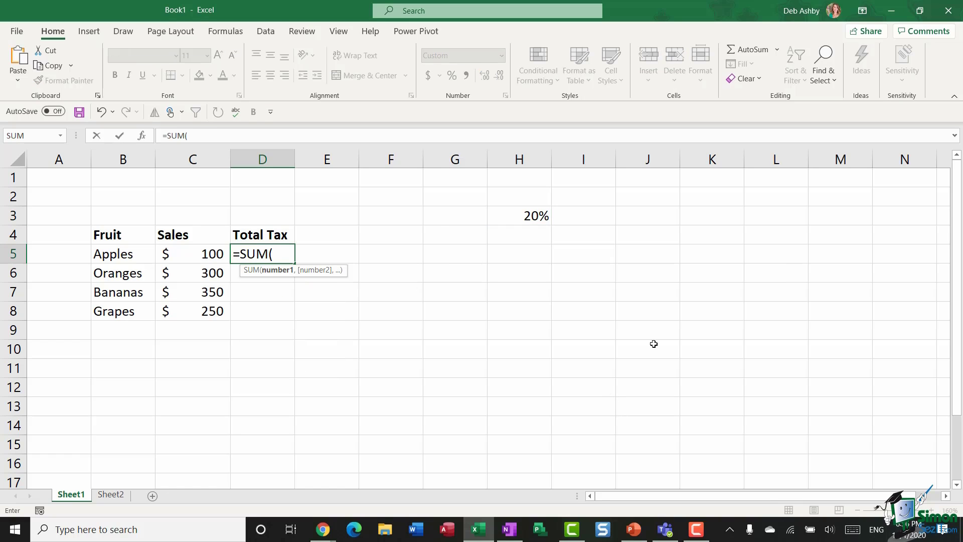
left_click(199, 256)
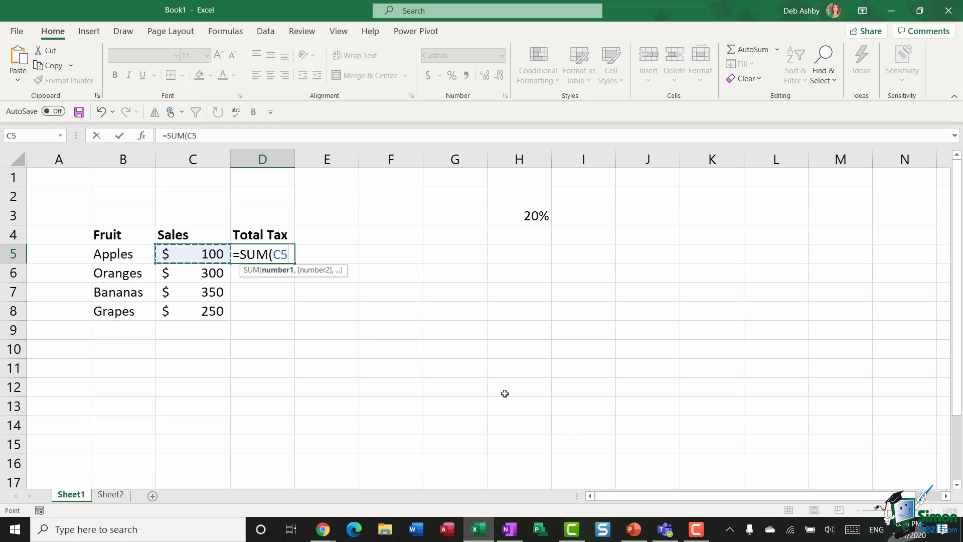
type("*")
left_click(516, 212)
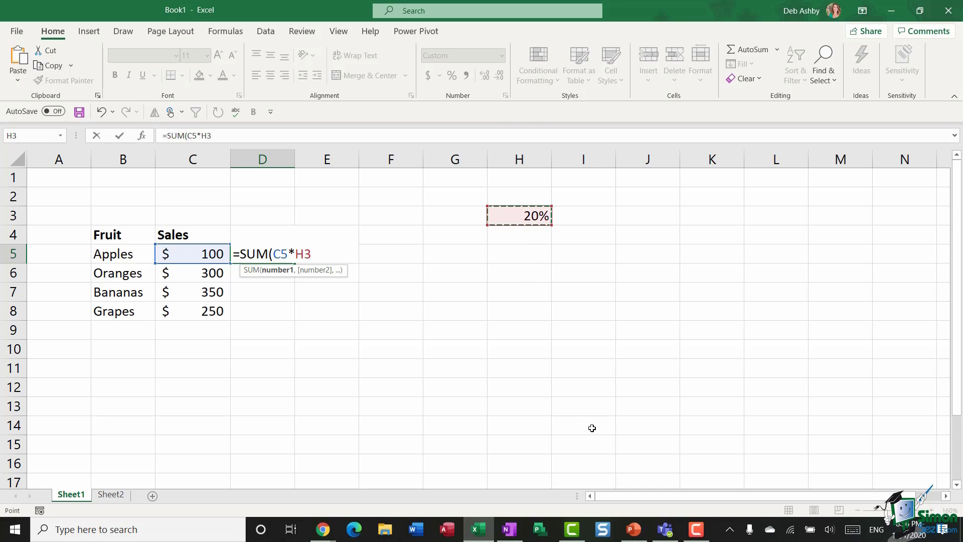
type(")")
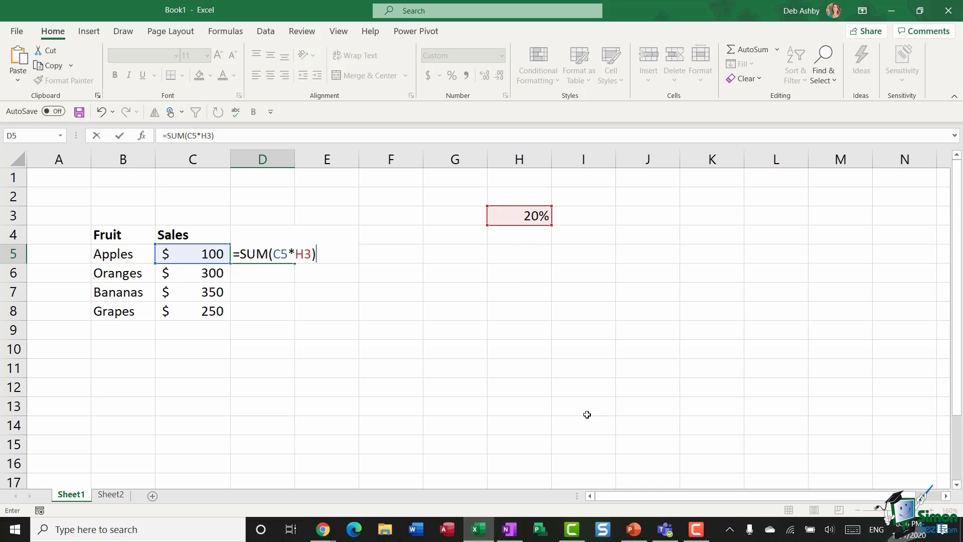
key("Return")
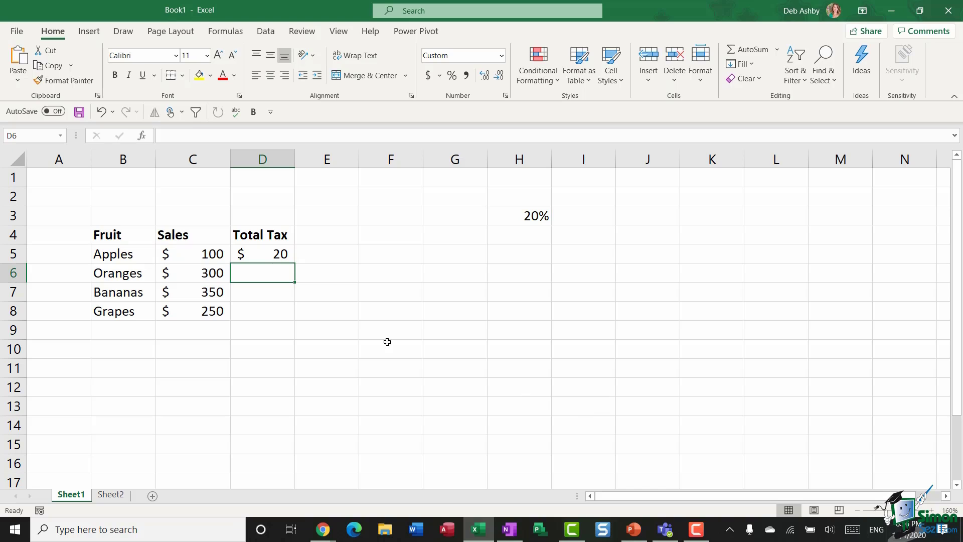
Try to fill the Total Tax formula from D5 down to D8 and inspect the copied formula in D6
left_click(263, 254)
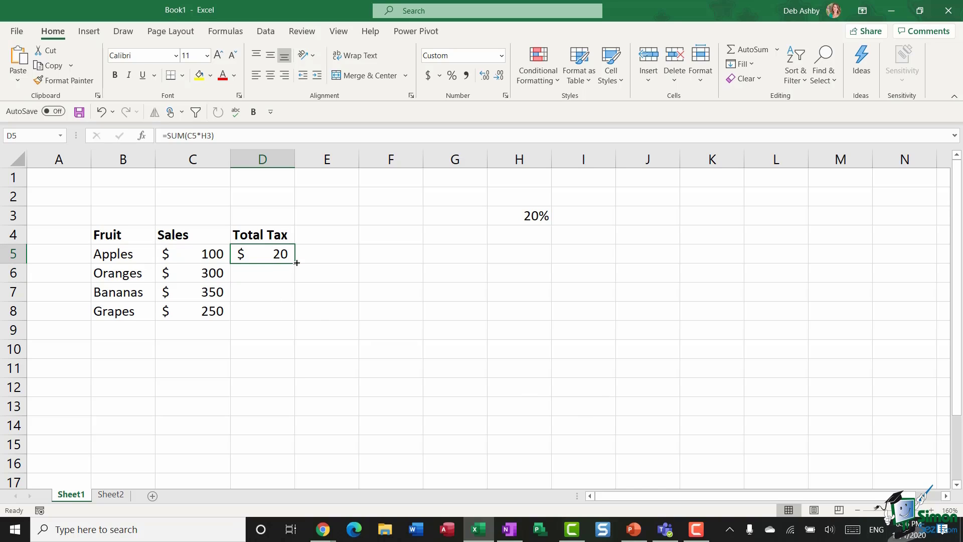
left_click_drag(293, 263, 296, 321)
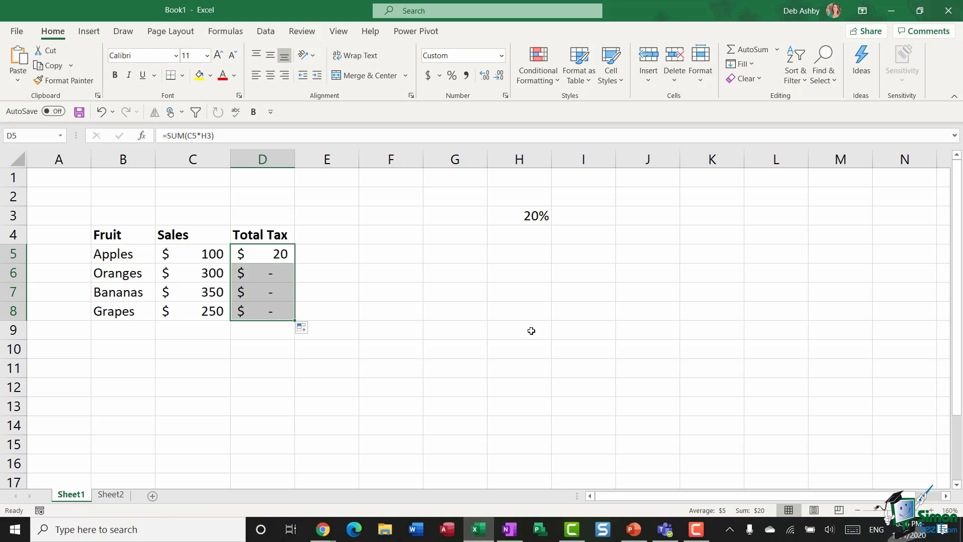
left_click(277, 274)
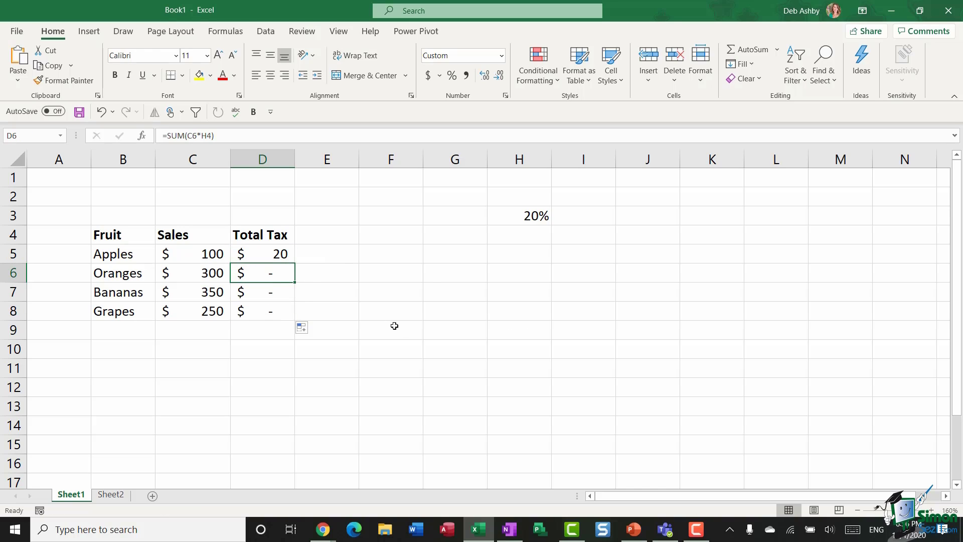
double_click(281, 273)
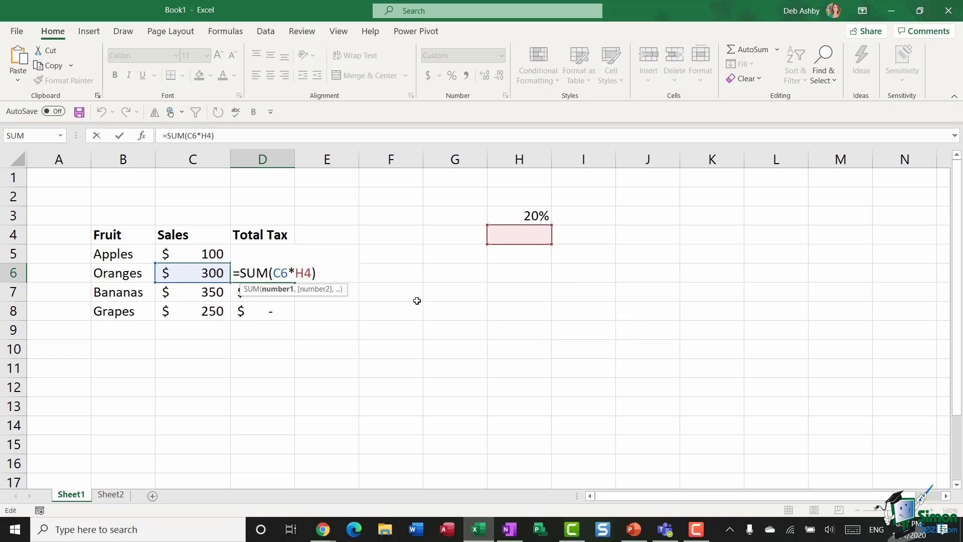
key("ctrl+Return")
Clear D6:D8 and make the tax rate reference in D5 absolute so the formula reads =SUM(C5*$H$3)
left_click_drag(273, 275, 271, 305)
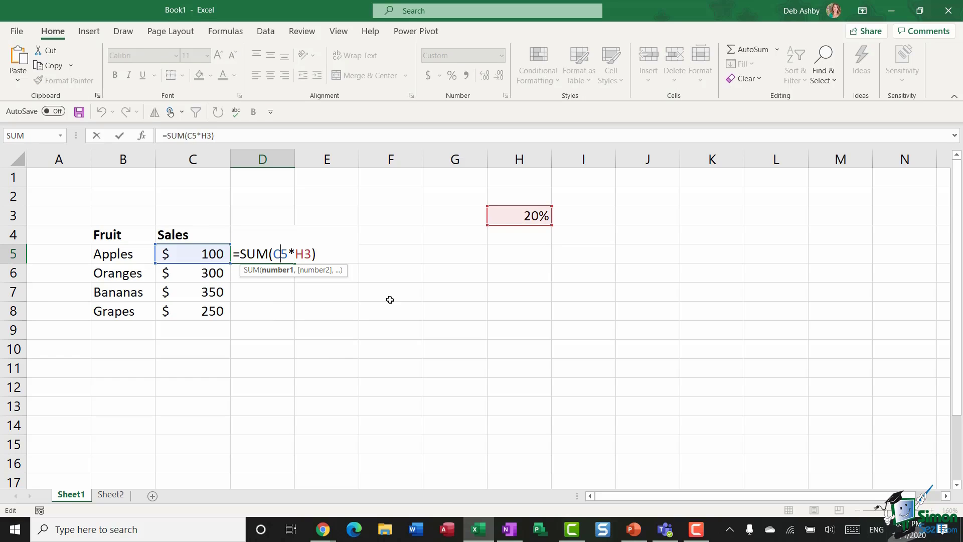
left_click(305, 254)
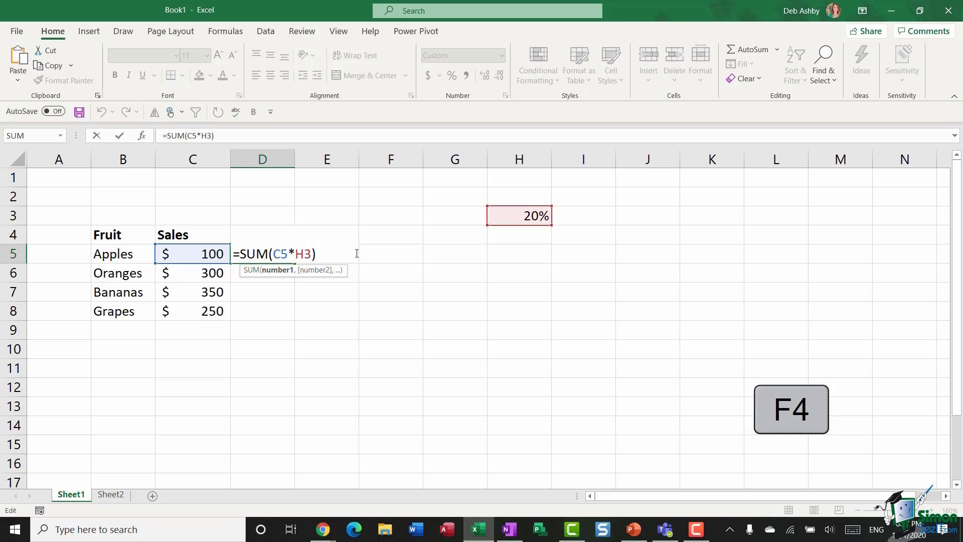
key("F4")
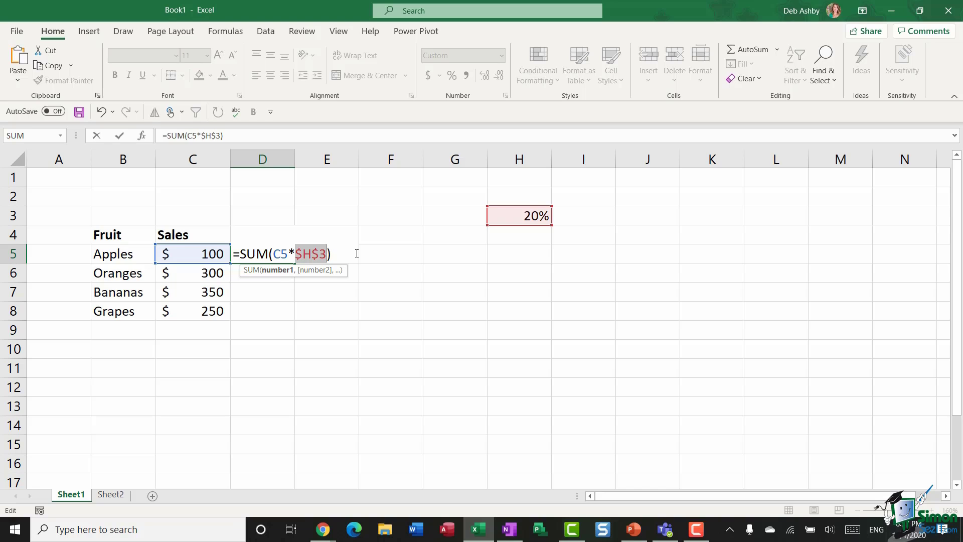
key("Return")
Fill the absolute-reference formula from D5 down to D8 for the remaining fruits
left_click(281, 256)
left_click_drag(294, 264, 293, 313)
left_click(438, 336)
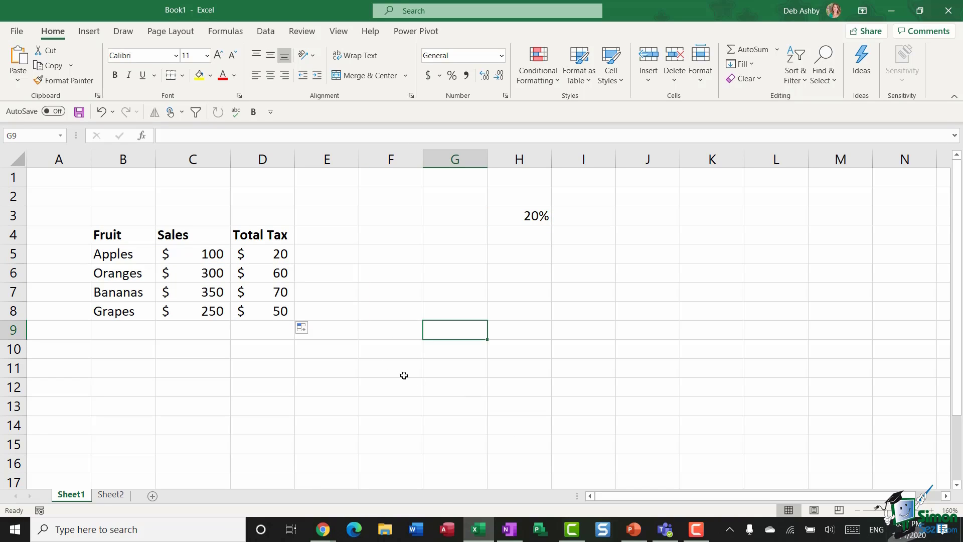
Open the Grapes formula in D8 to check its reference to the tax rate cell, leaving it unedited
double_click(268, 311)
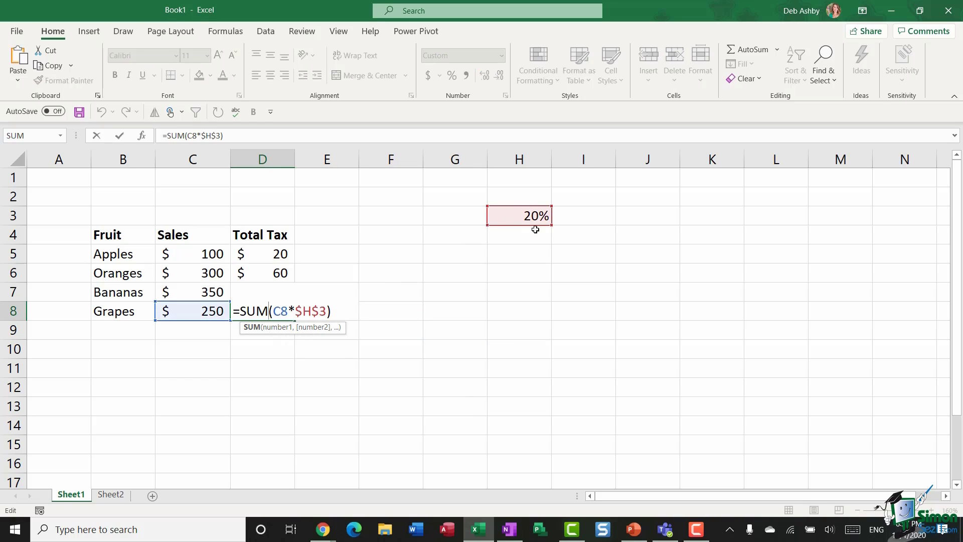
key("End")
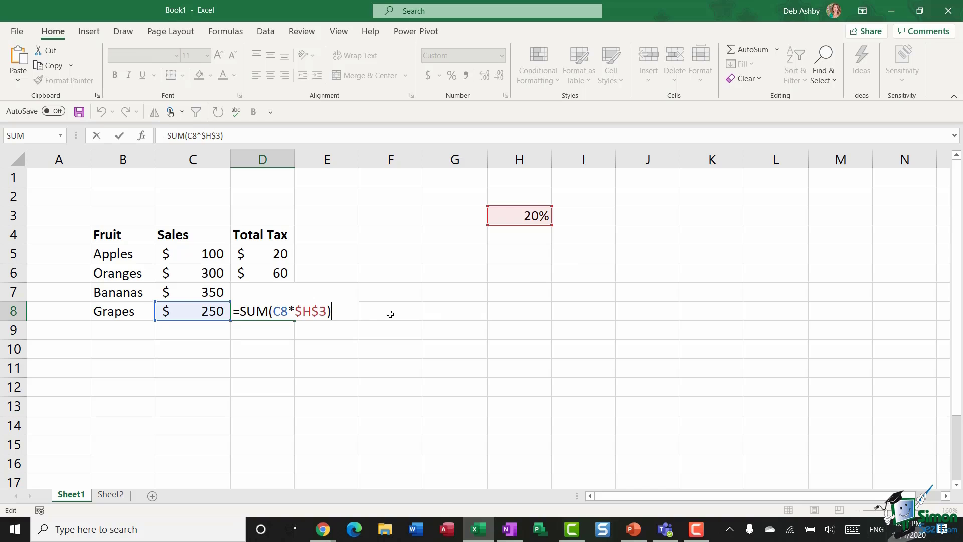
key("Return")
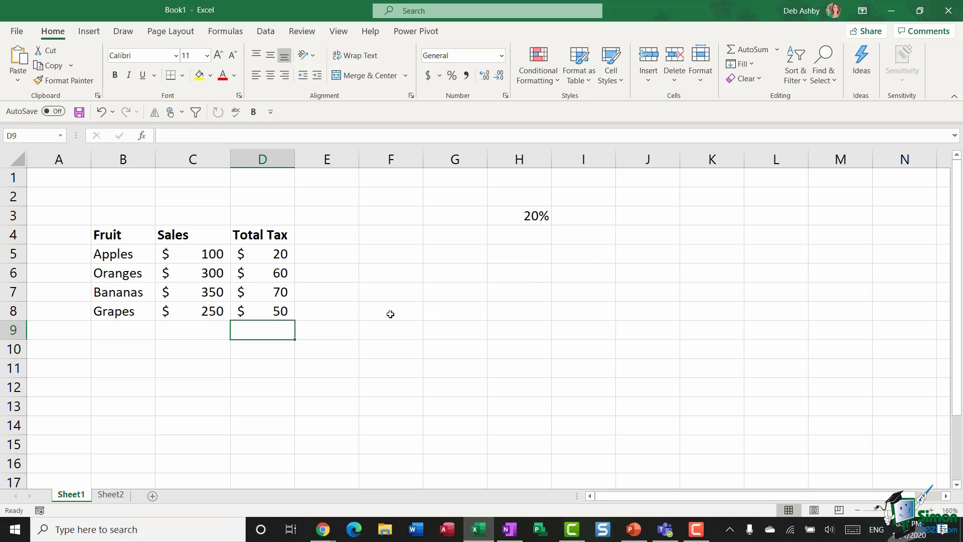